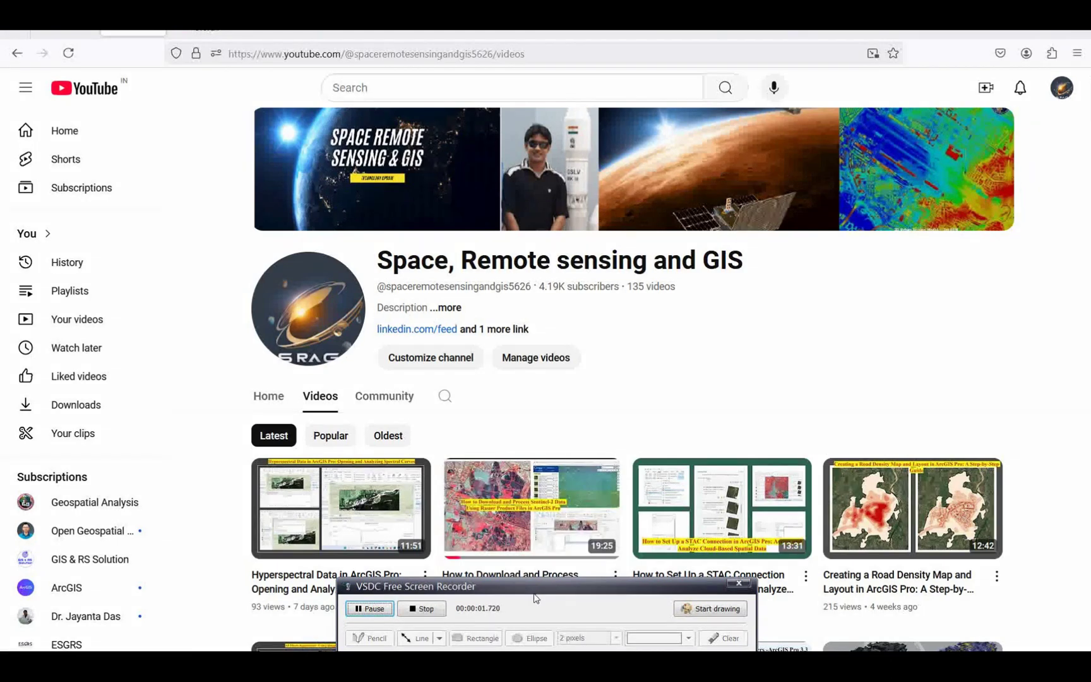
# - Switch between the open browser windows and return to the YouTube channel page
pyautogui.moveTo(536, 588); pyautogui.dragTo(397, 650)
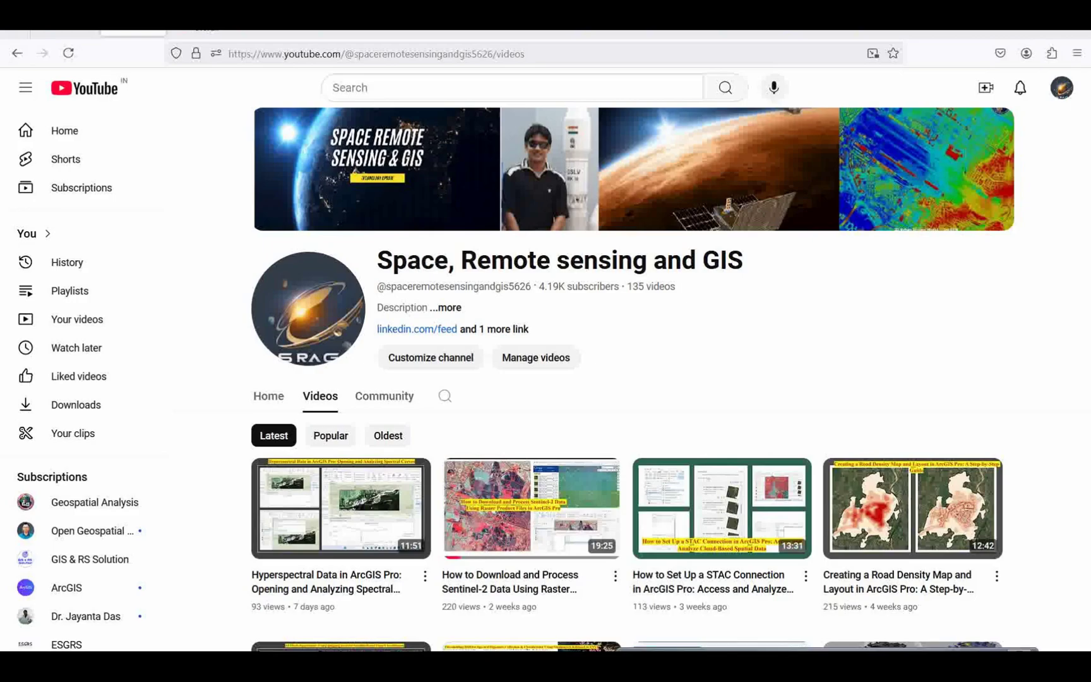
pyautogui.hotkey('alt', 'Tab')
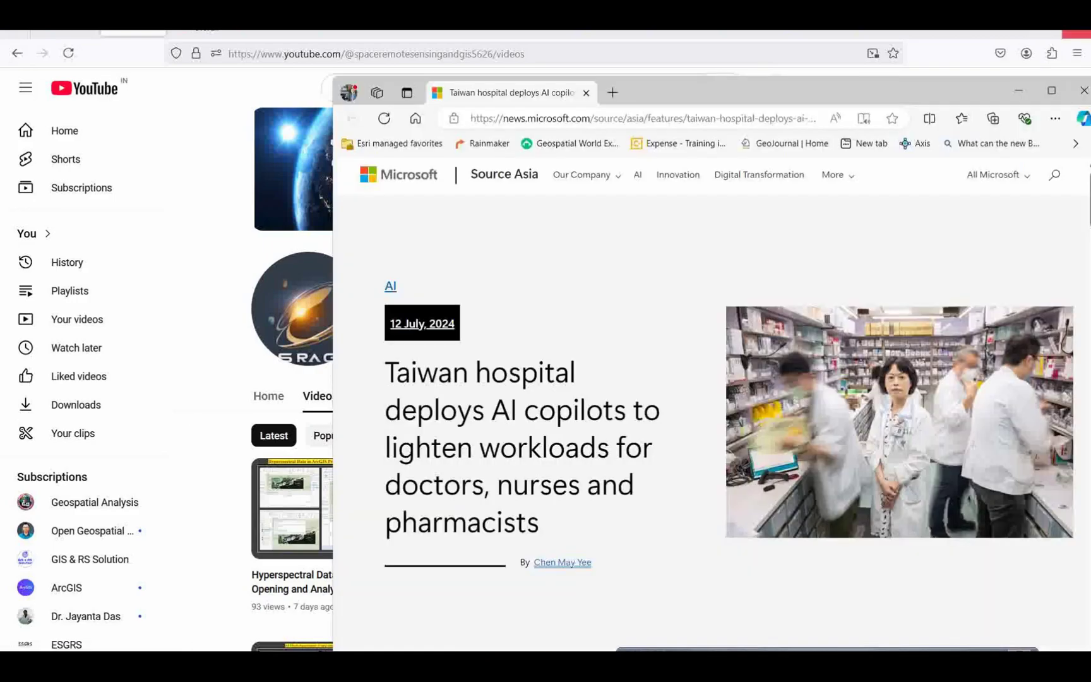
pyautogui.click(1053, 88)
pyautogui.hotkey('alt', 'Tab')
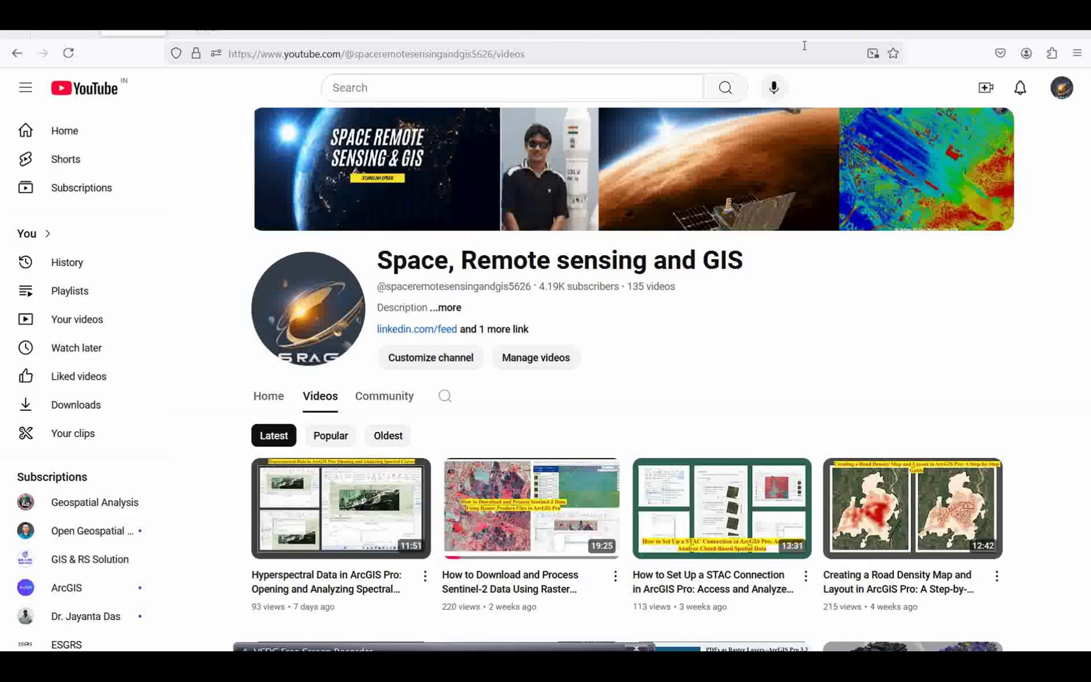
# - Review the Compute SAR Indices help page, highlighting its title and 'Image Analyst'
pyautogui.click(683, 30)
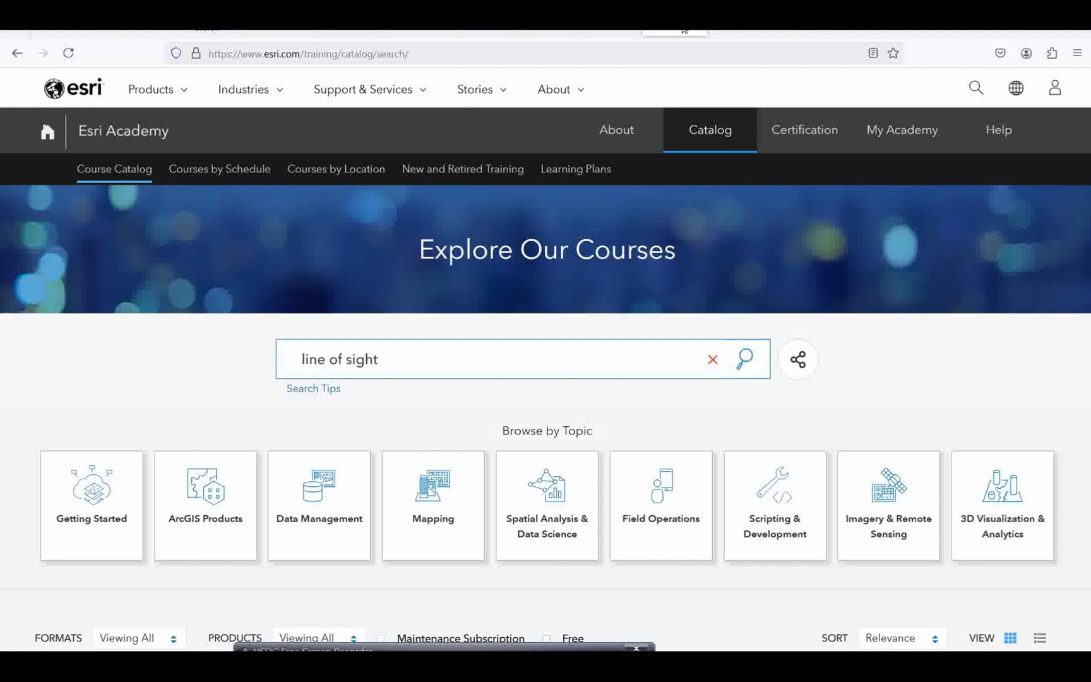
pyautogui.click(877, 30)
pyautogui.scroll(10, 360, 377)
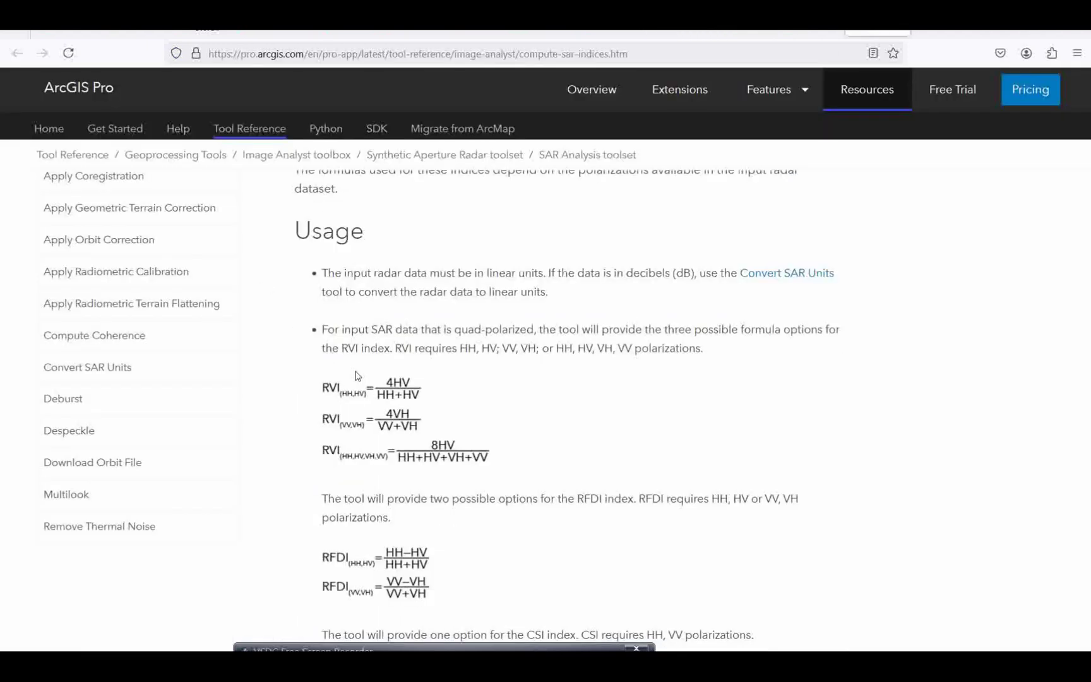
pyautogui.moveTo(298, 299); pyautogui.dragTo(798, 326)
pyautogui.click(785, 342)
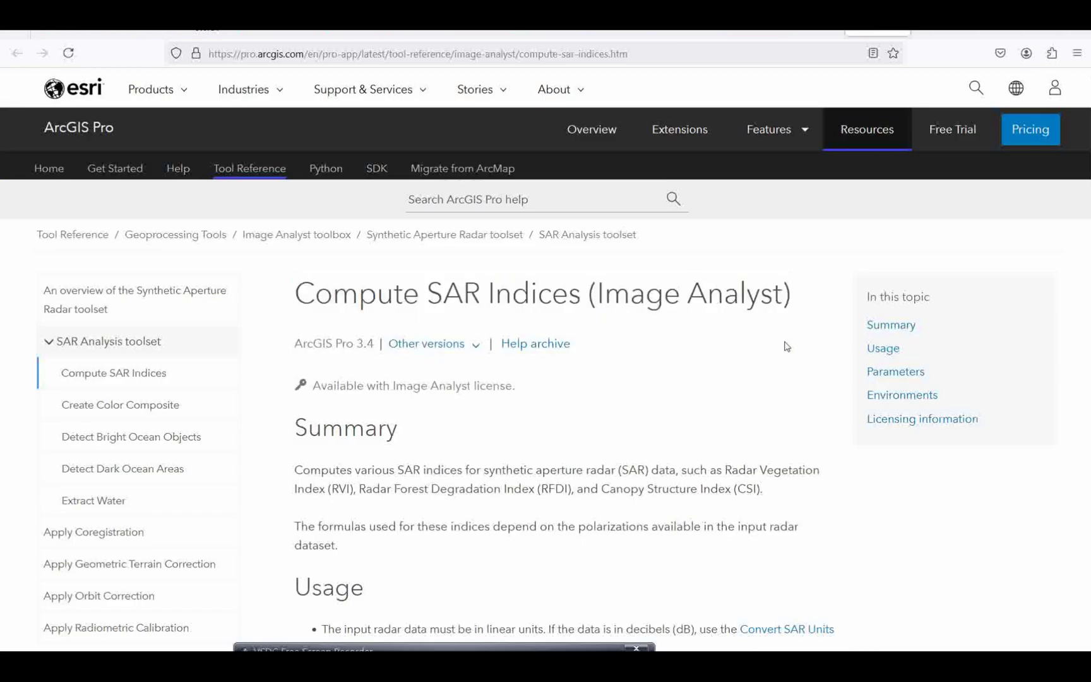
pyautogui.scroll(-1, 770, 357)
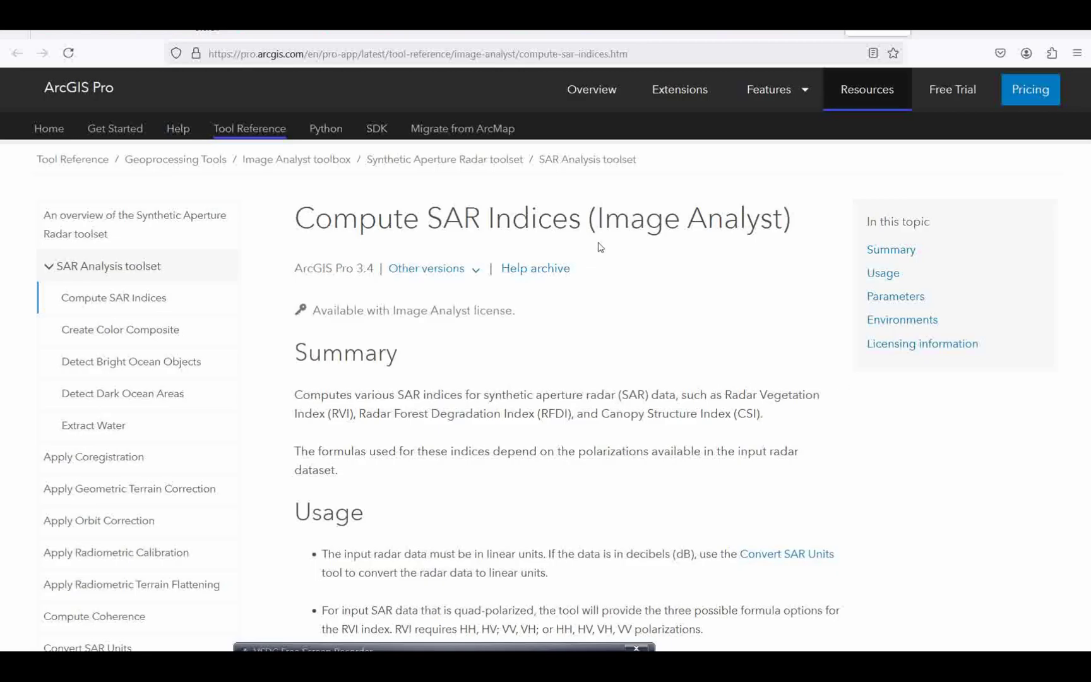
pyautogui.moveTo(596, 220); pyautogui.dragTo(781, 221)
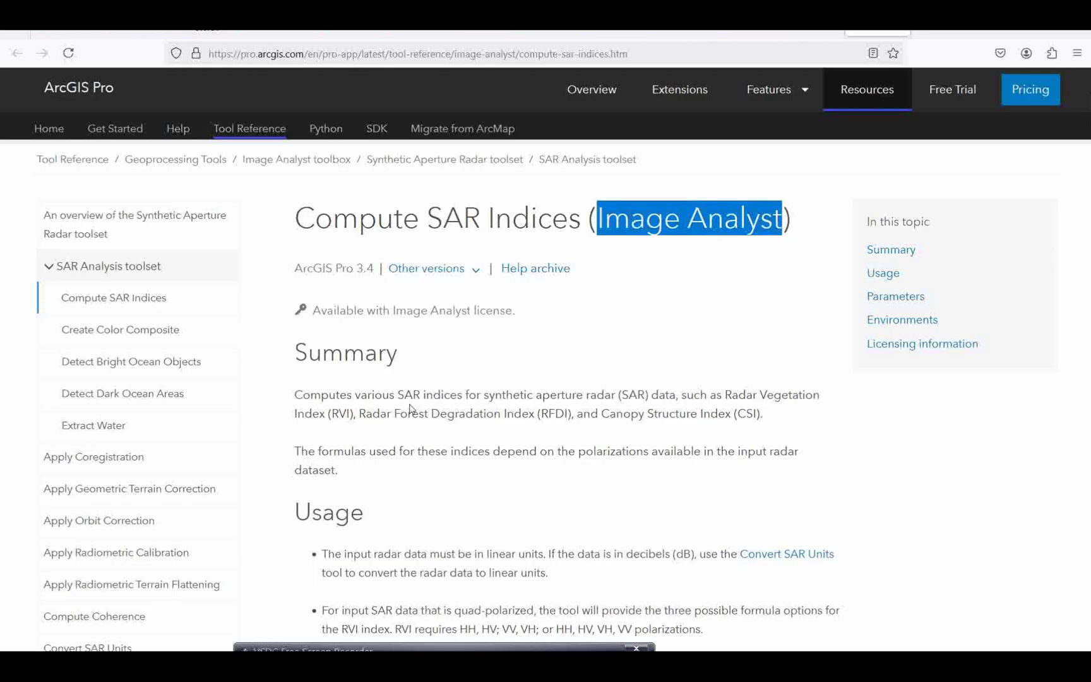
pyautogui.scroll(-3, 478, 392)
pyautogui.scroll(3, 478, 395)
# - View the SAR Indices function help page, then bring up the CorseProject India map
pyautogui.hotkey('alt', 'Tab')
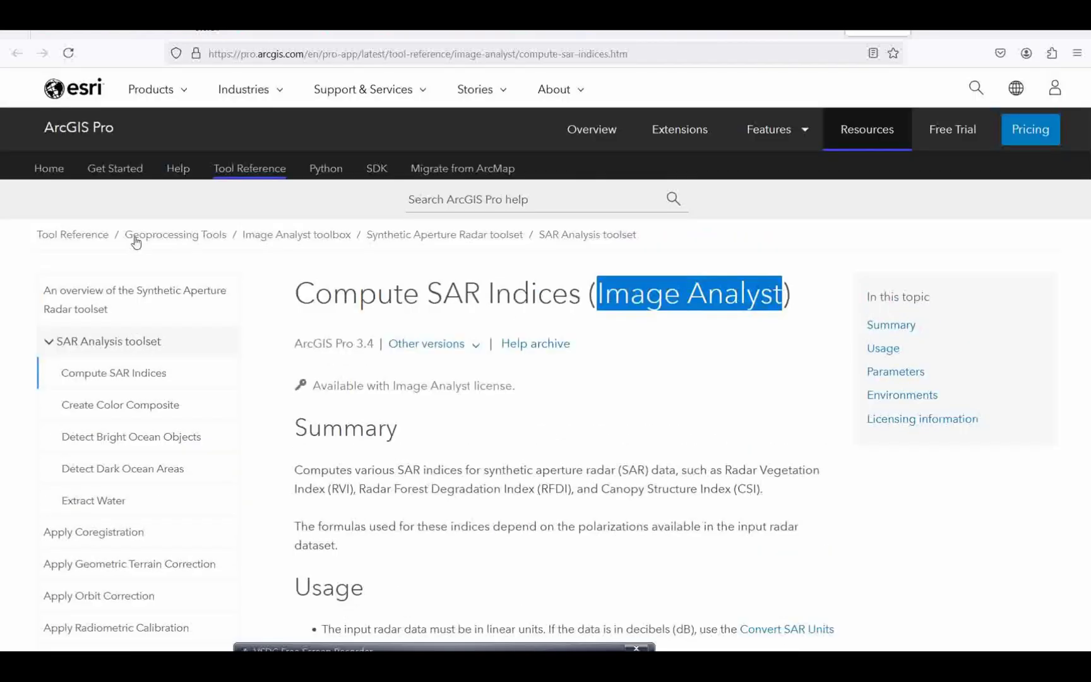
pyautogui.hotkey('alt', 'Tab')
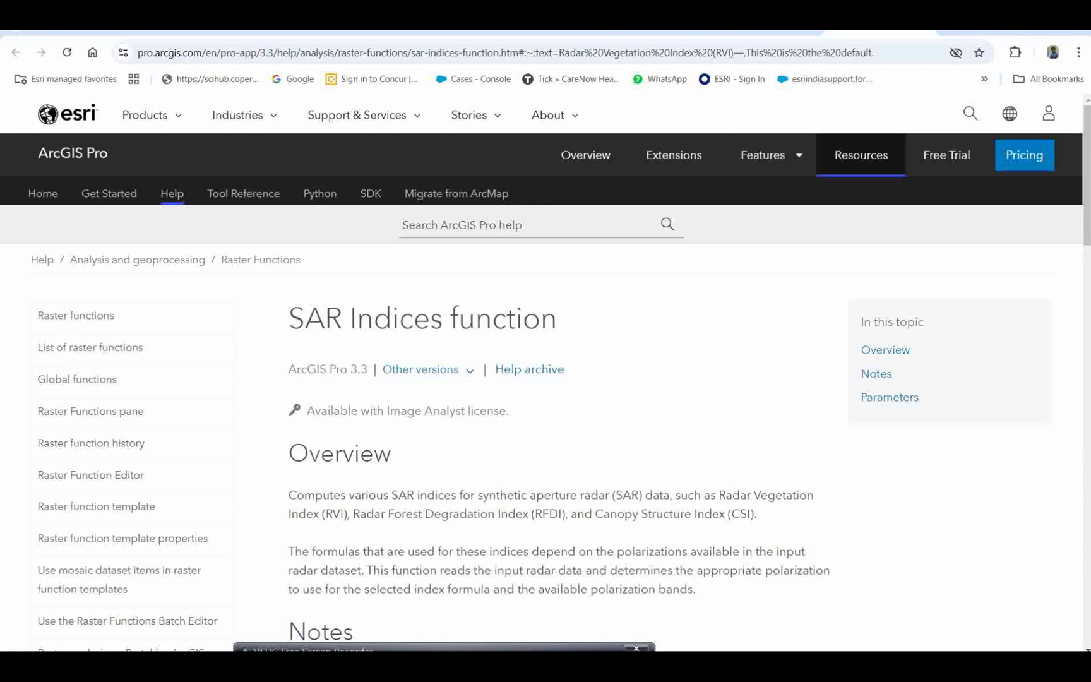
pyautogui.moveTo(783, 666)
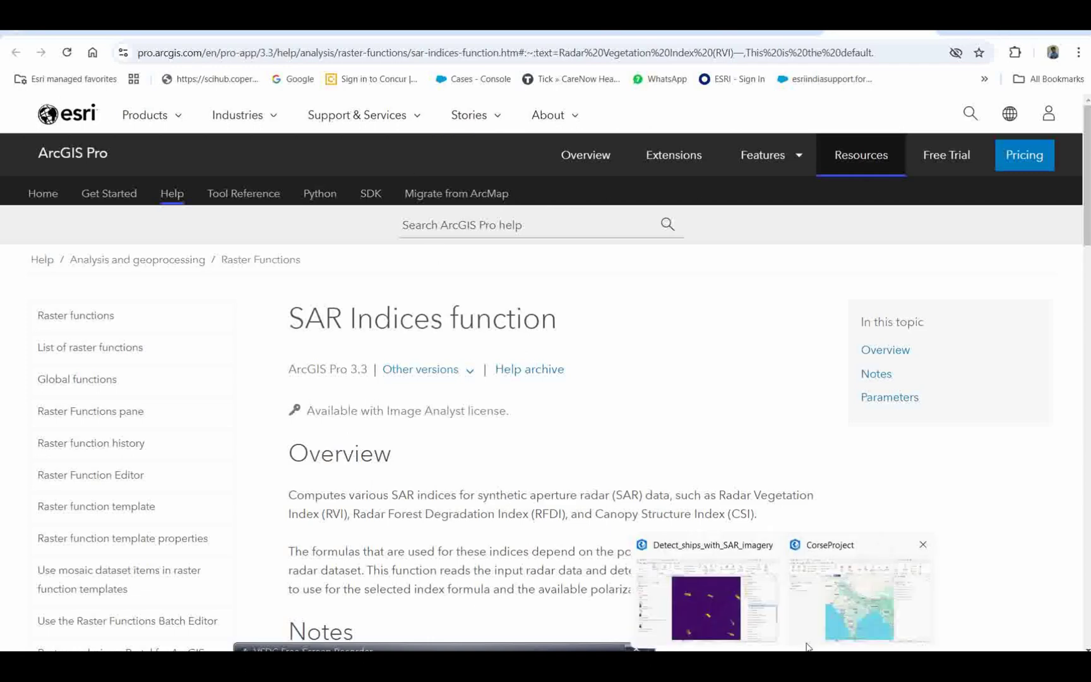
pyautogui.click(832, 617)
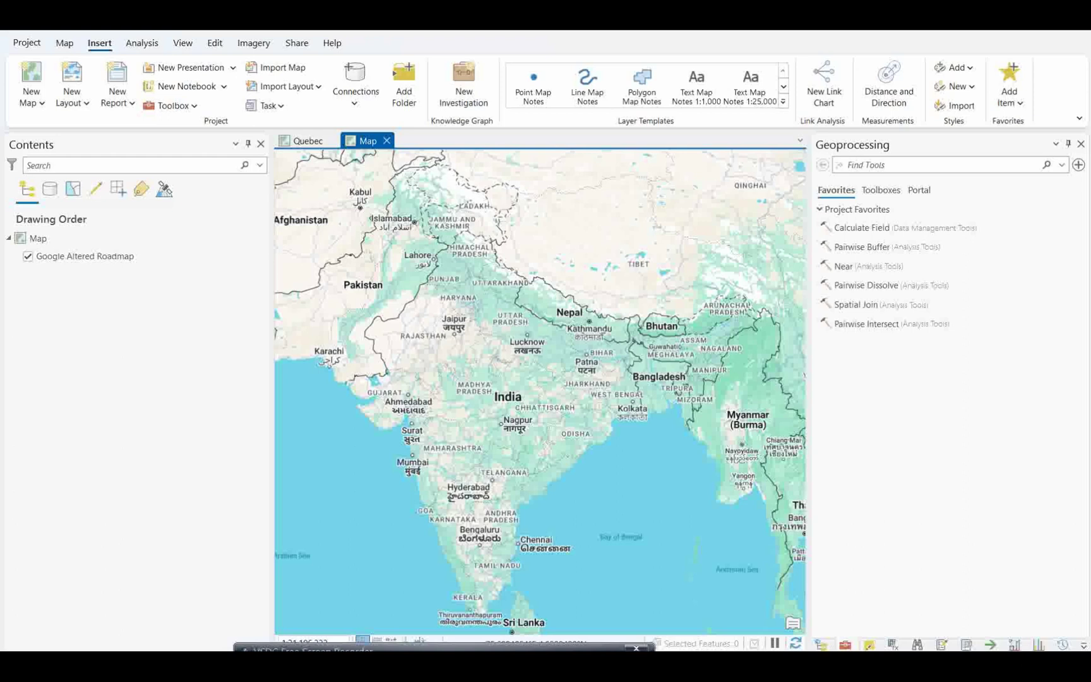
# - Add manifest.safe from the gujrat test Sentinel-1 SAFE folder to the map as IW_manifest
pyautogui.click(66, 44)
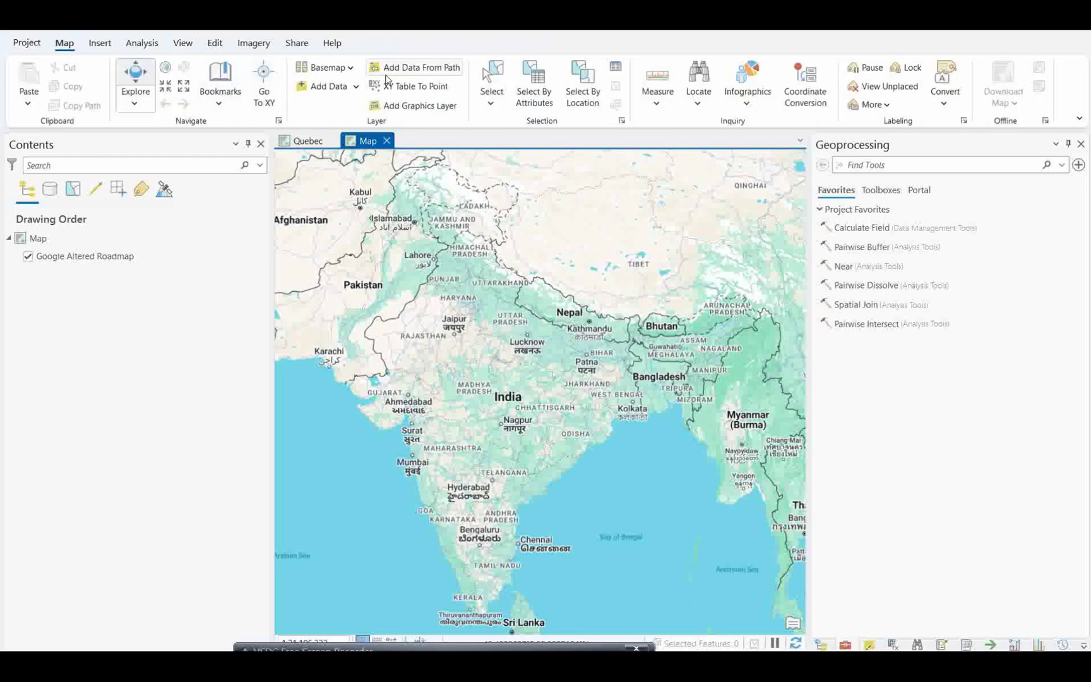
pyautogui.click(354, 86)
pyautogui.click(333, 111)
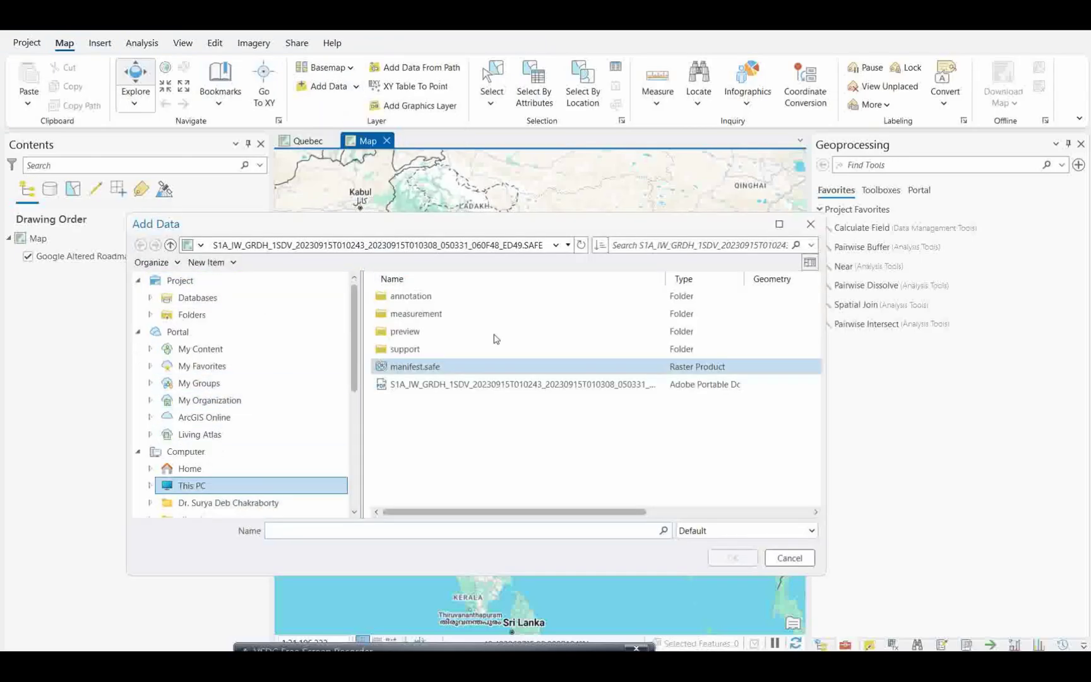
pyautogui.click(170, 245)
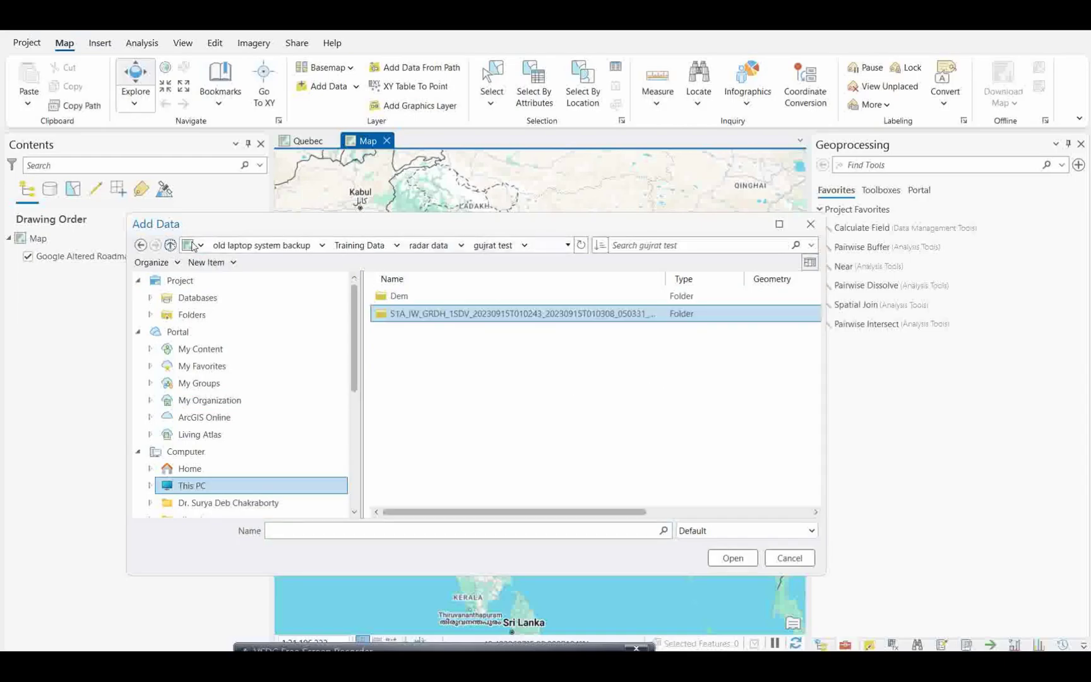
pyautogui.click(170, 245)
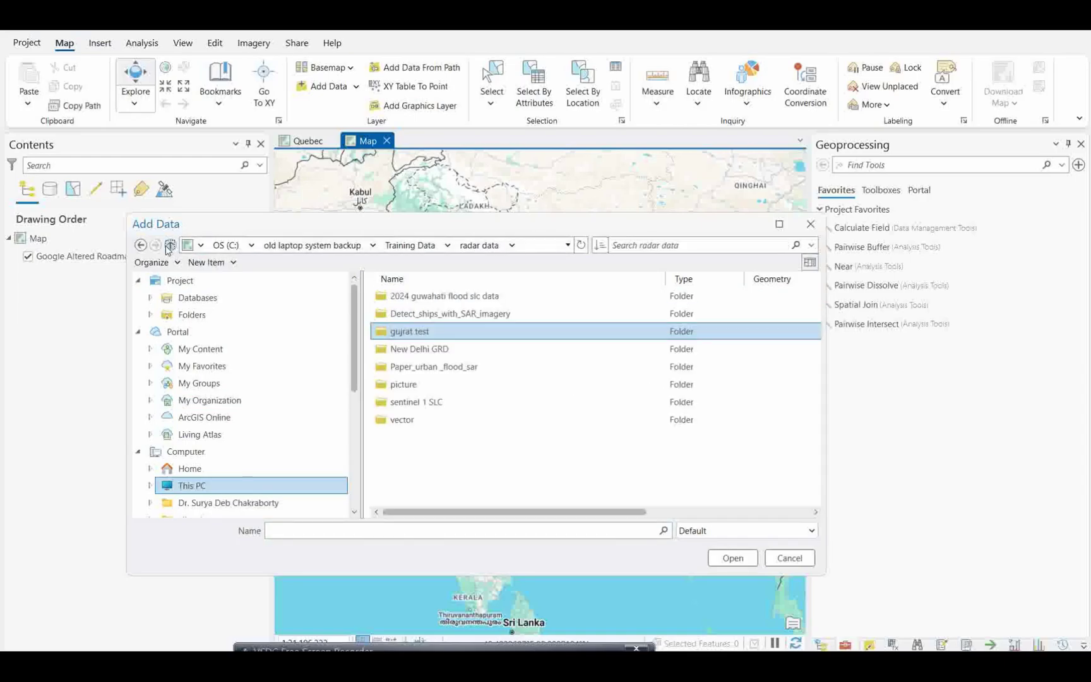
pyautogui.doubleClick(421, 332)
pyautogui.doubleClick(418, 313)
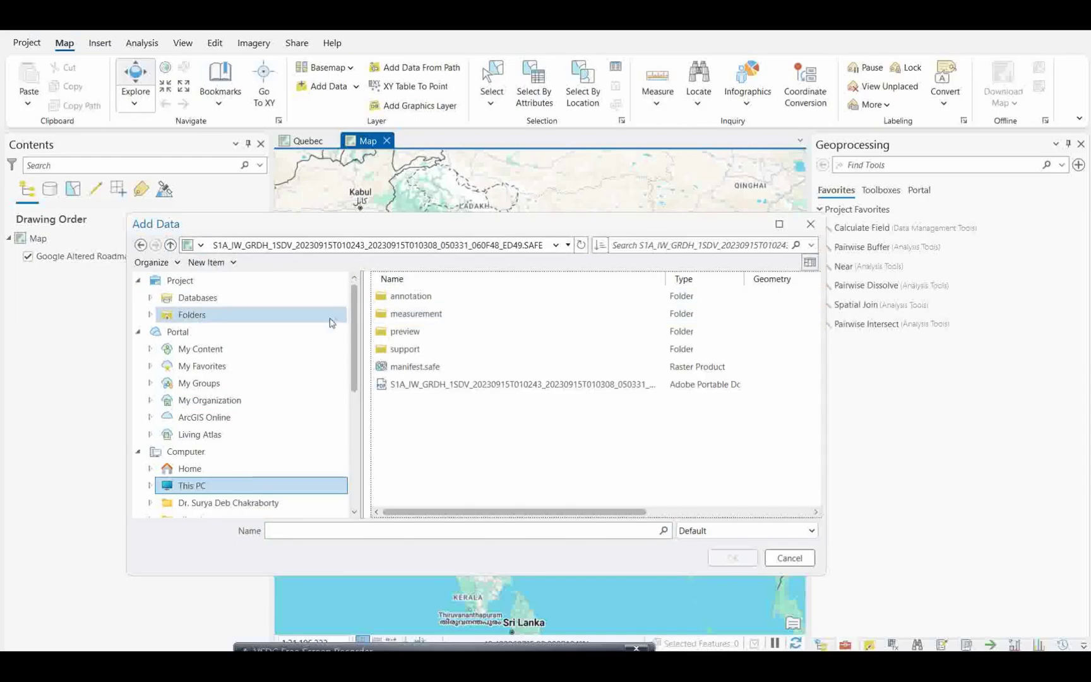
pyautogui.click(422, 371)
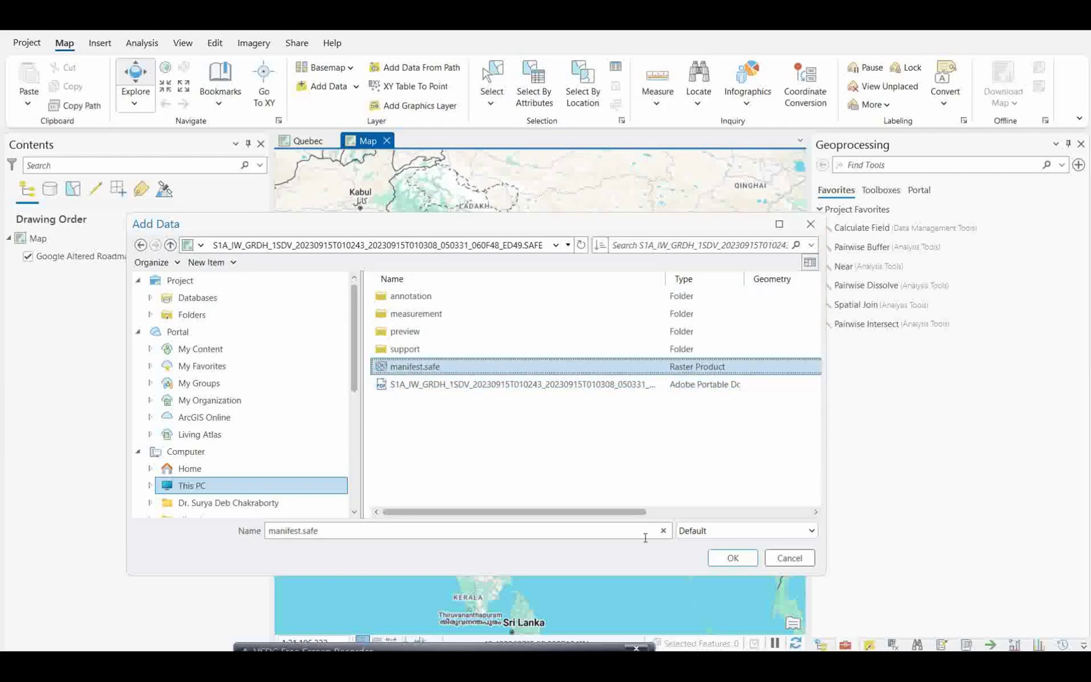
pyautogui.click(732, 557)
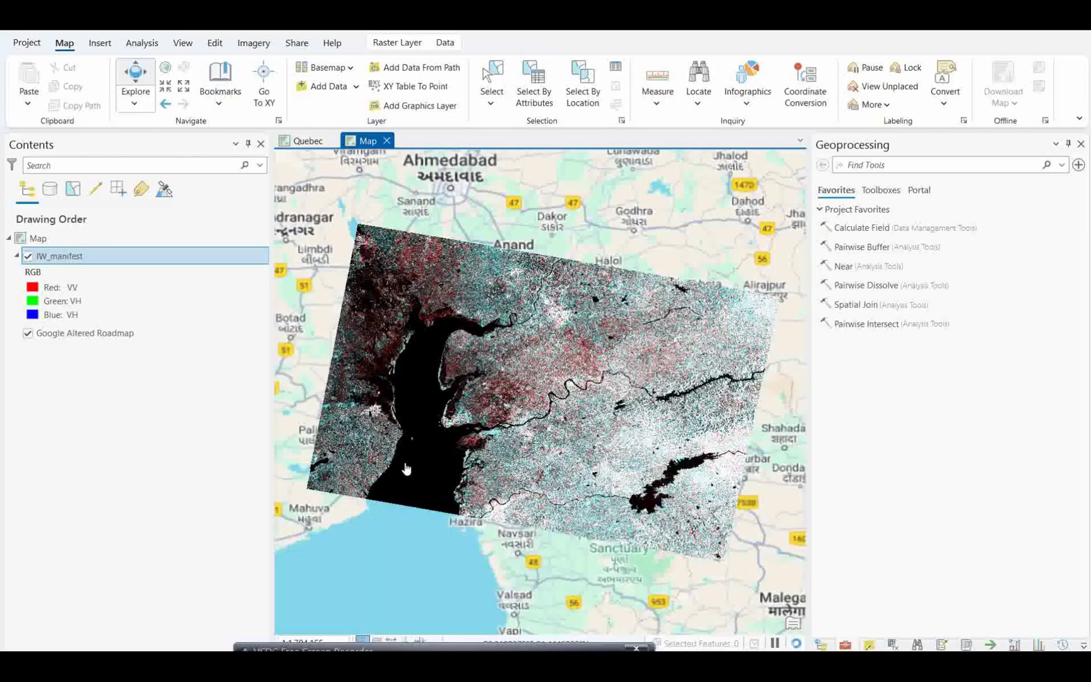
# - Pan over the Gulf of Khambhat radar image, hide IW_manifest, and show the basemap gallery
pyautogui.scroll(3, 407, 442)
pyautogui.scroll(3, 435, 316)
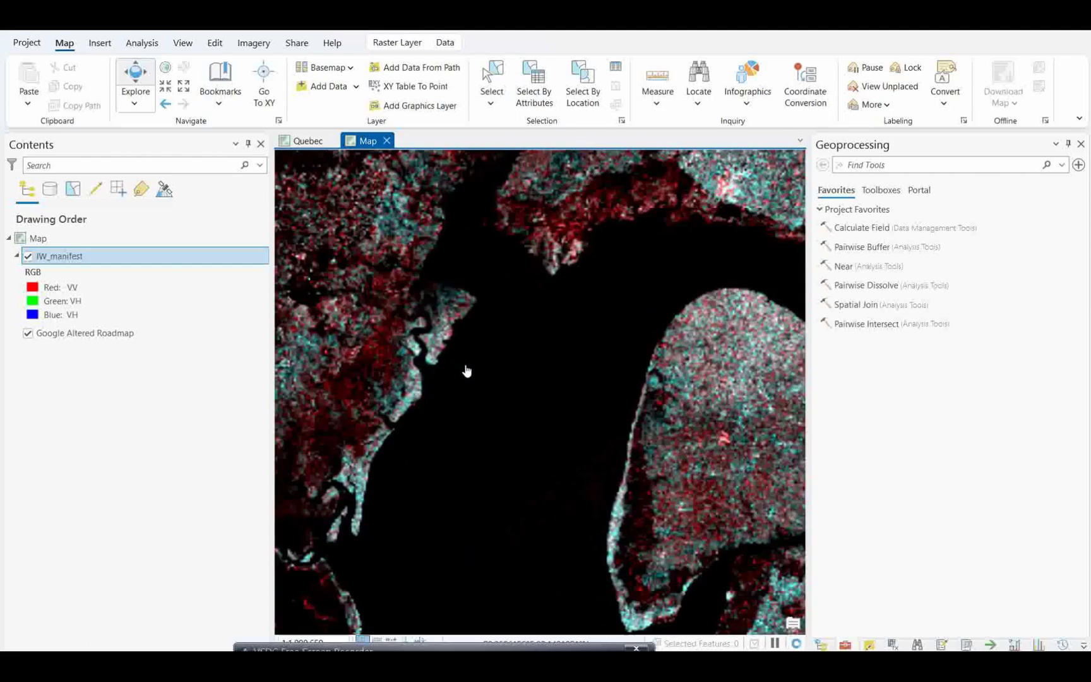
pyautogui.scroll(-6, 466, 370)
pyautogui.moveTo(588, 359); pyautogui.dragTo(481, 345)
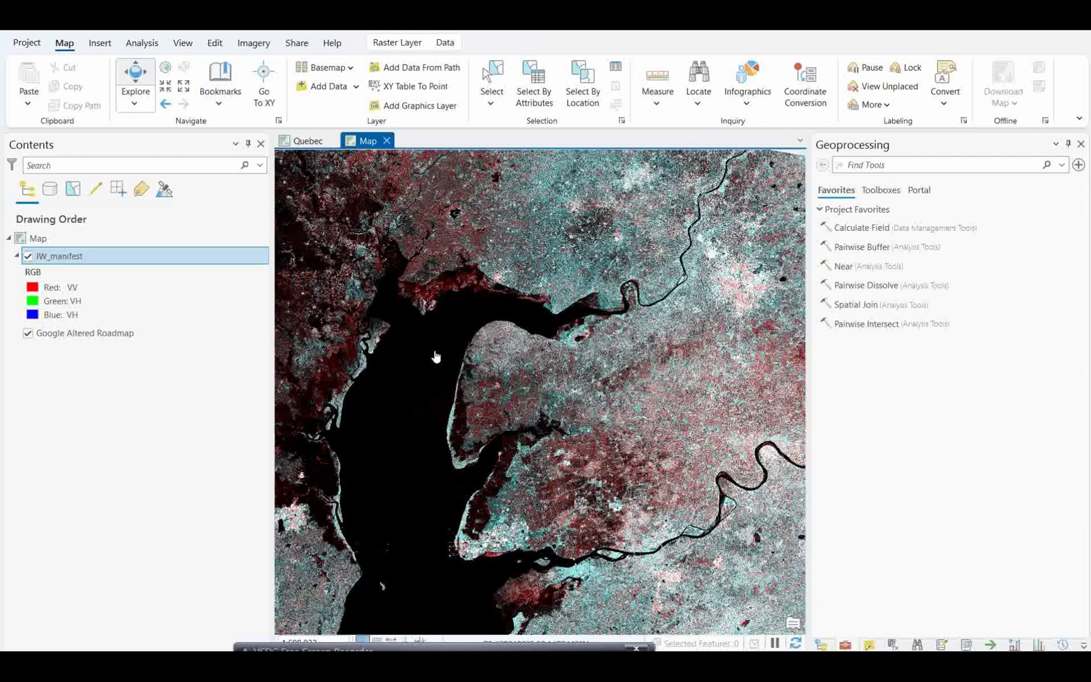
pyautogui.scroll(2, 393, 348)
pyautogui.moveTo(406, 322); pyautogui.dragTo(465, 389)
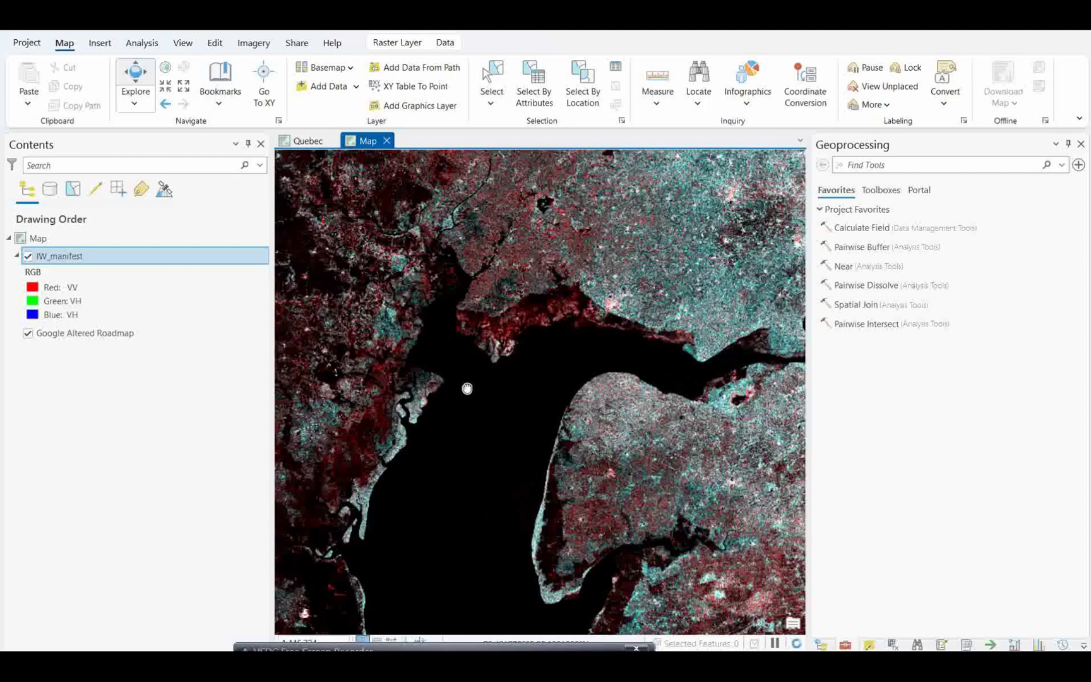
pyautogui.click(28, 256)
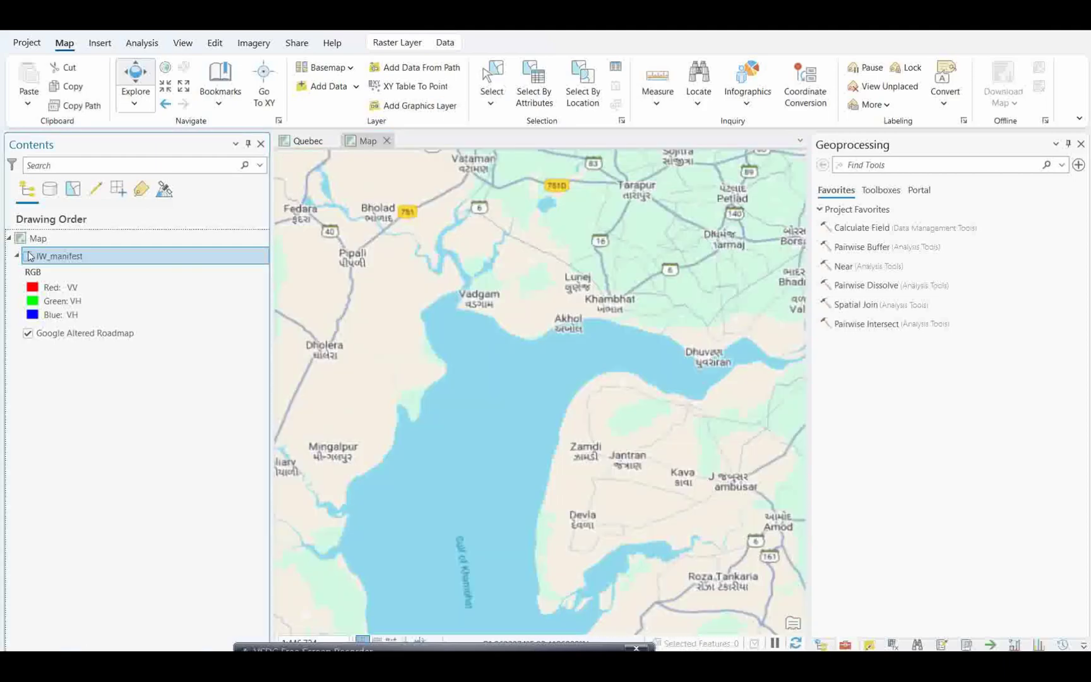
pyautogui.click(351, 71)
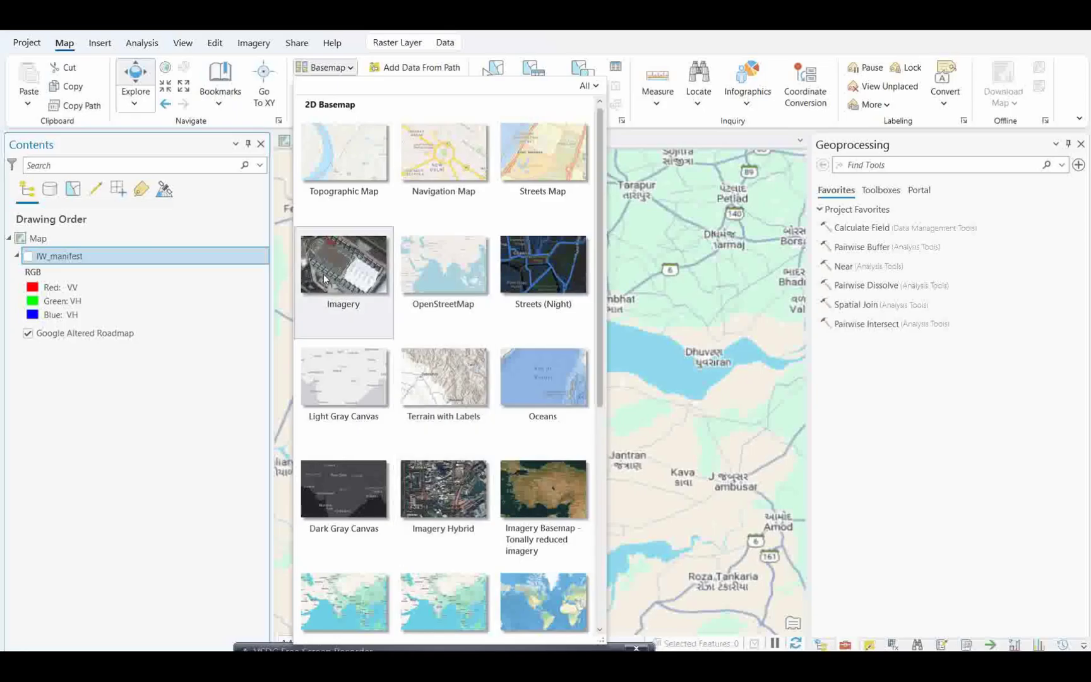
# - Switch the basemap to World Imagery and turn the IW_manifest layer back on
pyautogui.click(324, 278)
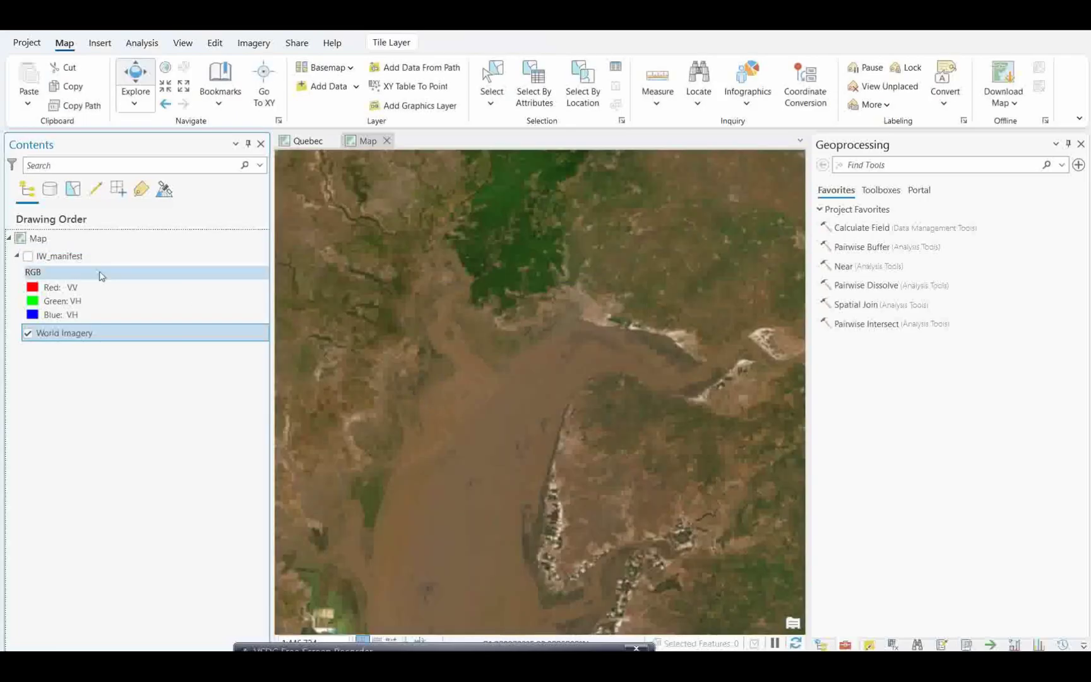
pyautogui.click(27, 256)
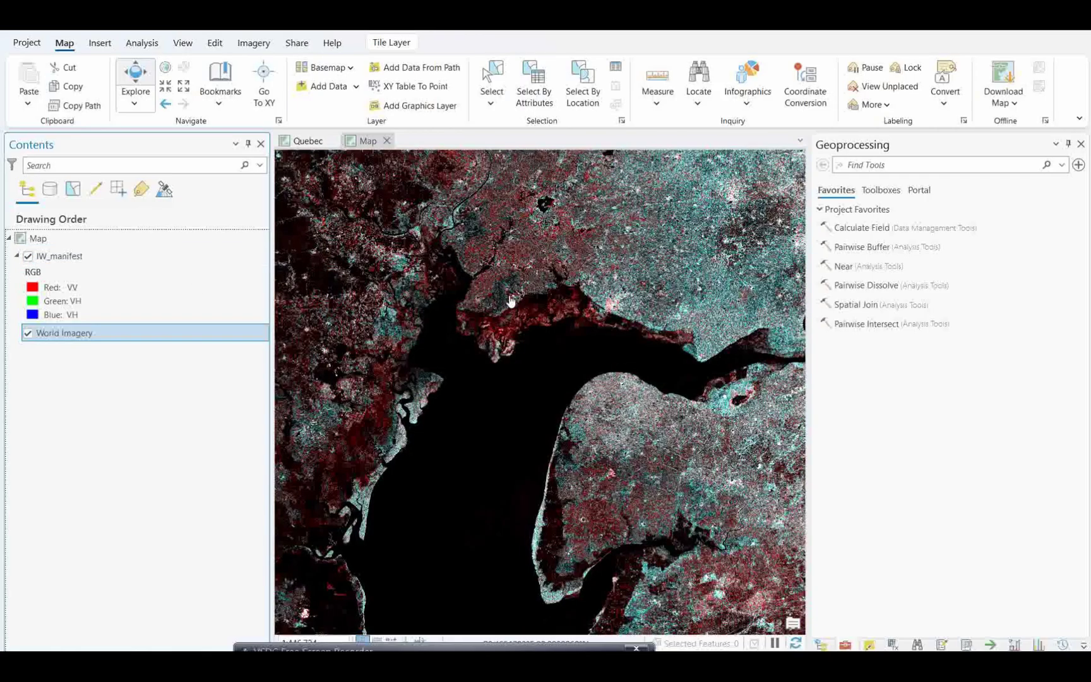
pyautogui.scroll(2, 509, 279)
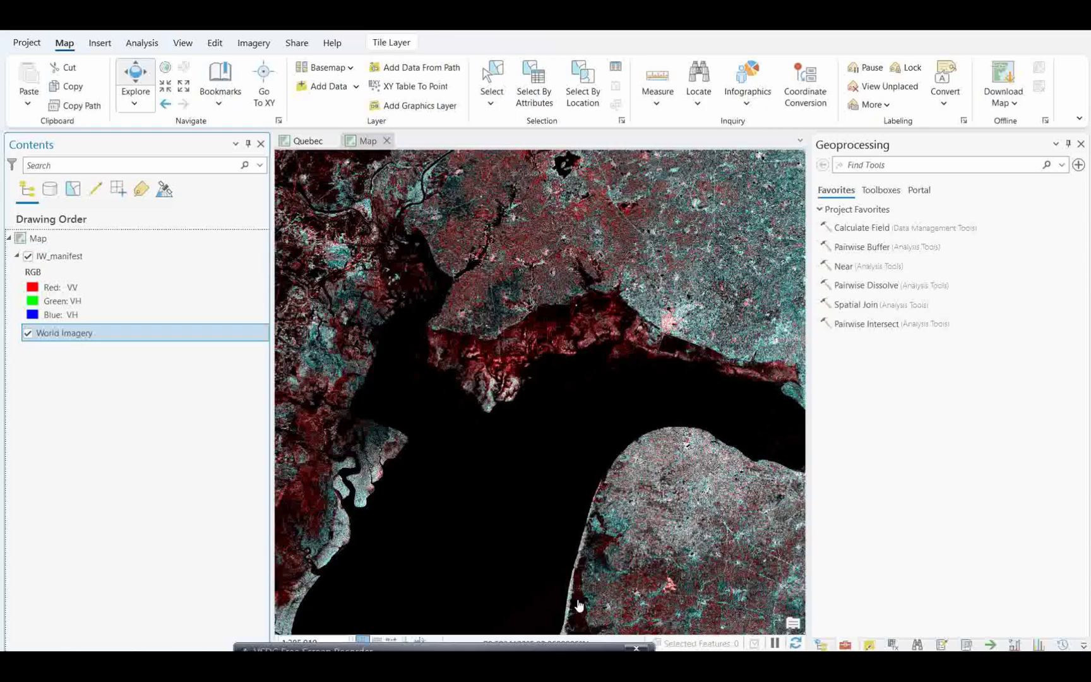
# - Open Compute SAR Indices from Image Analyst Tools > Synthetic Aperture Radar > SAR Analysis
pyautogui.click(143, 43)
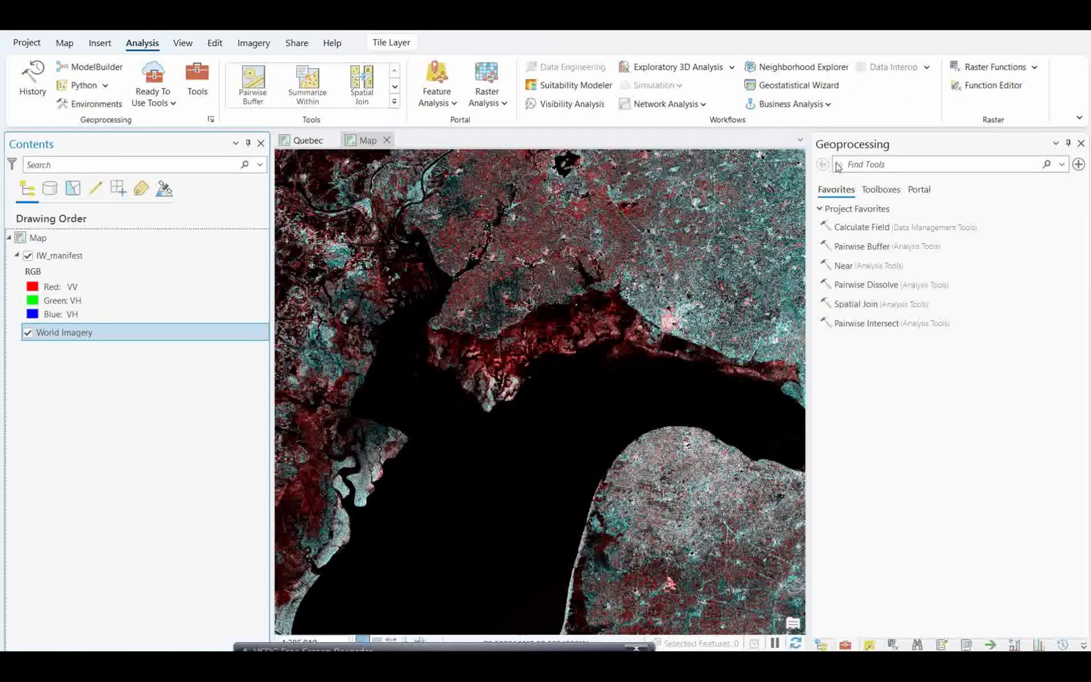
pyautogui.click(882, 192)
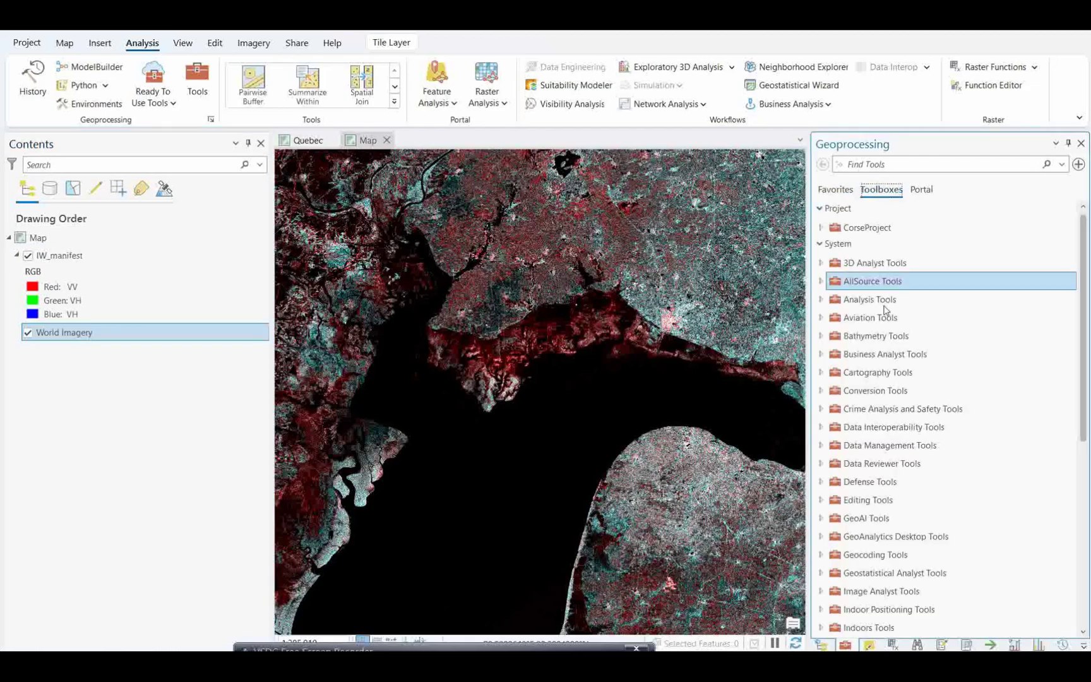
pyautogui.scroll(-1, 835, 341)
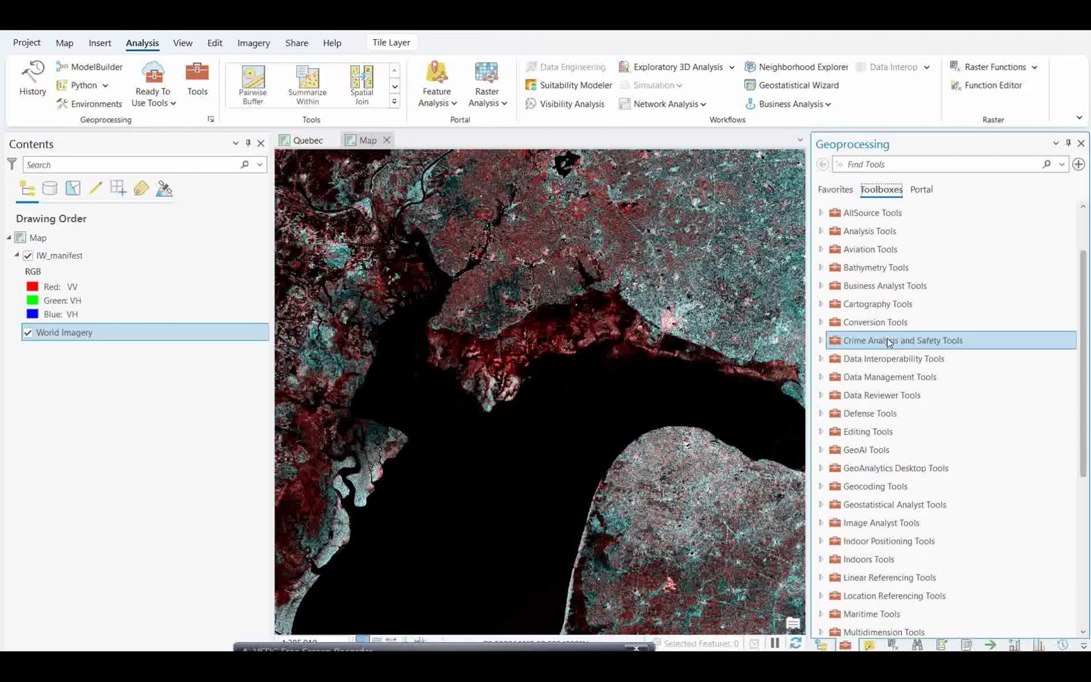
pyautogui.scroll(-2, 830, 429)
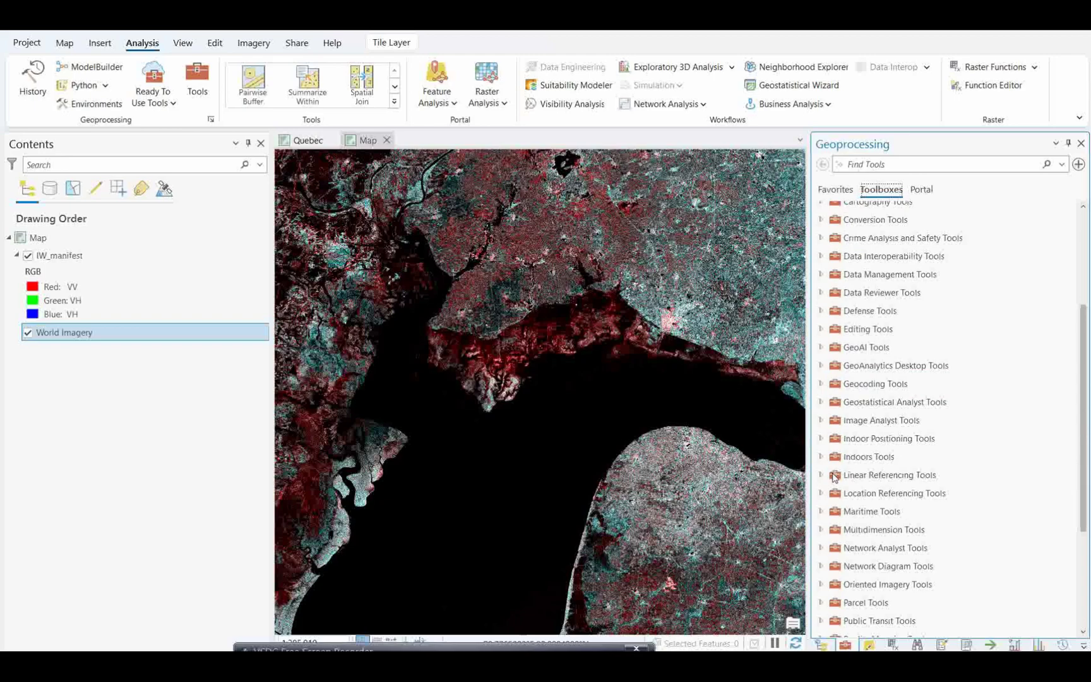
pyautogui.scroll(1, 822, 454)
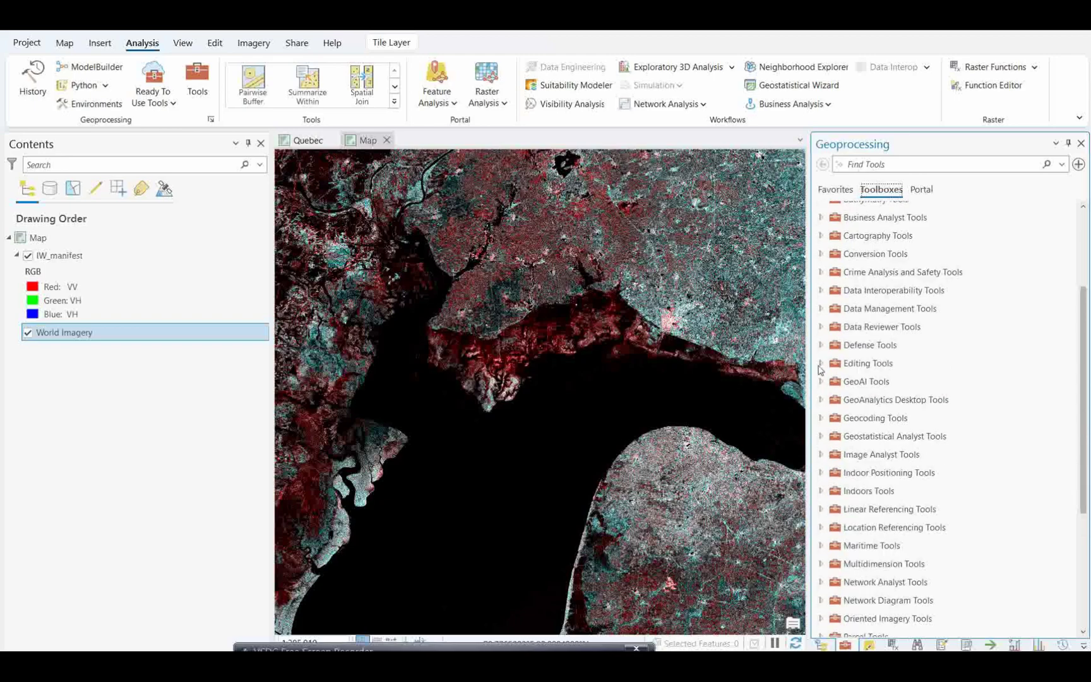
pyautogui.scroll(1, 821, 369)
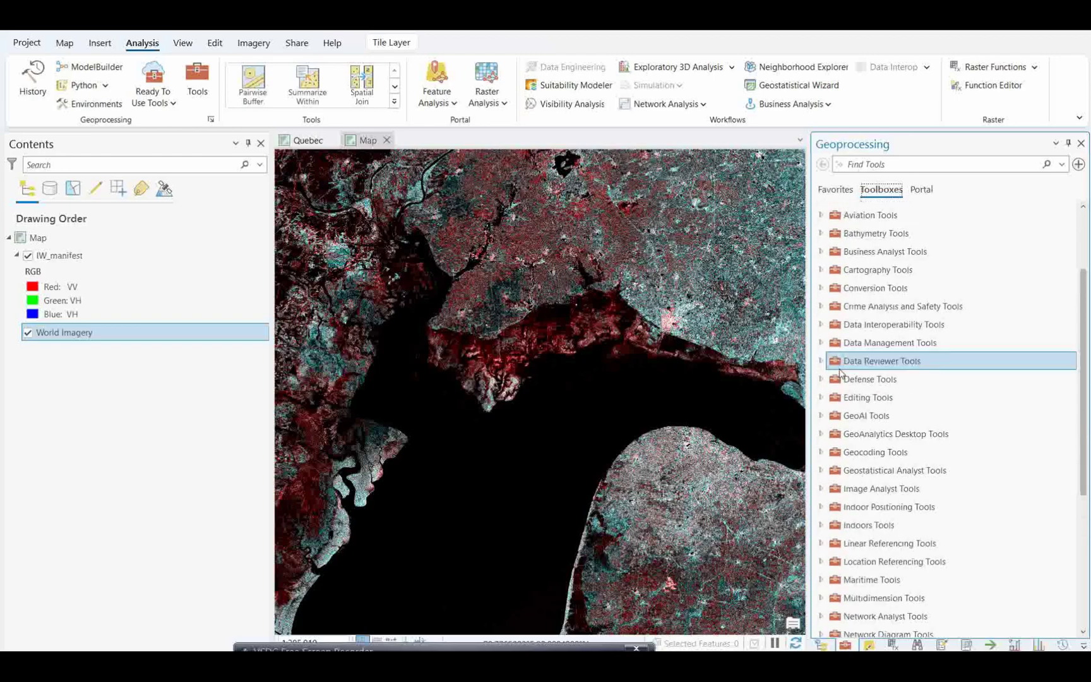
pyautogui.click(821, 489)
pyautogui.scroll(-4, 967, 378)
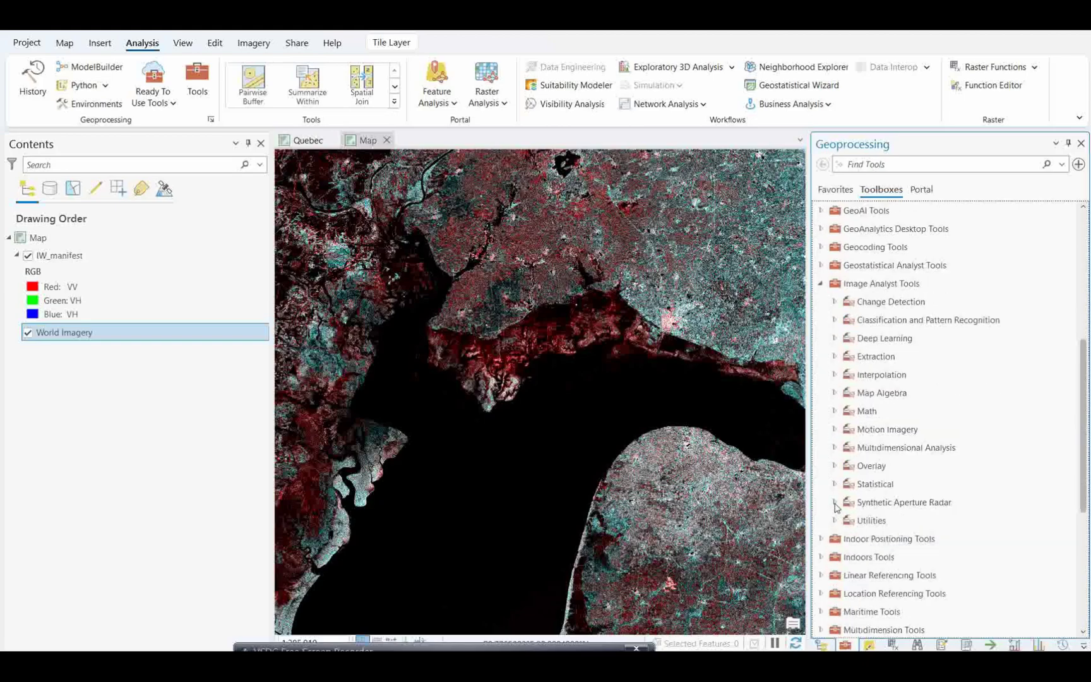
pyautogui.click(834, 503)
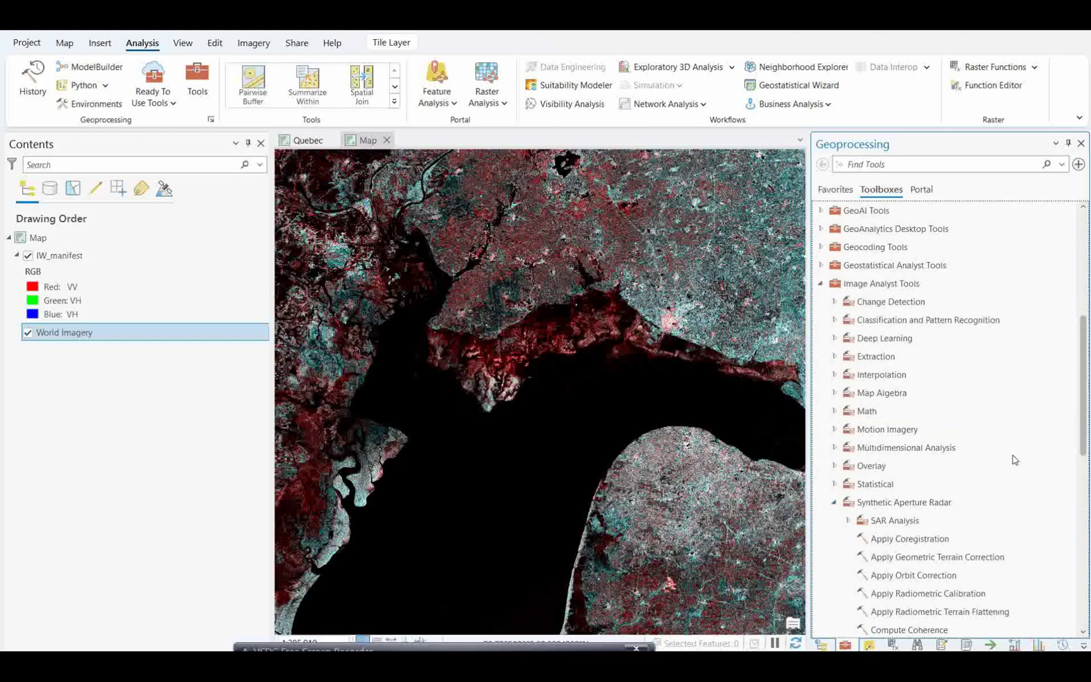
pyautogui.scroll(-3, 835, 430)
pyautogui.click(848, 384)
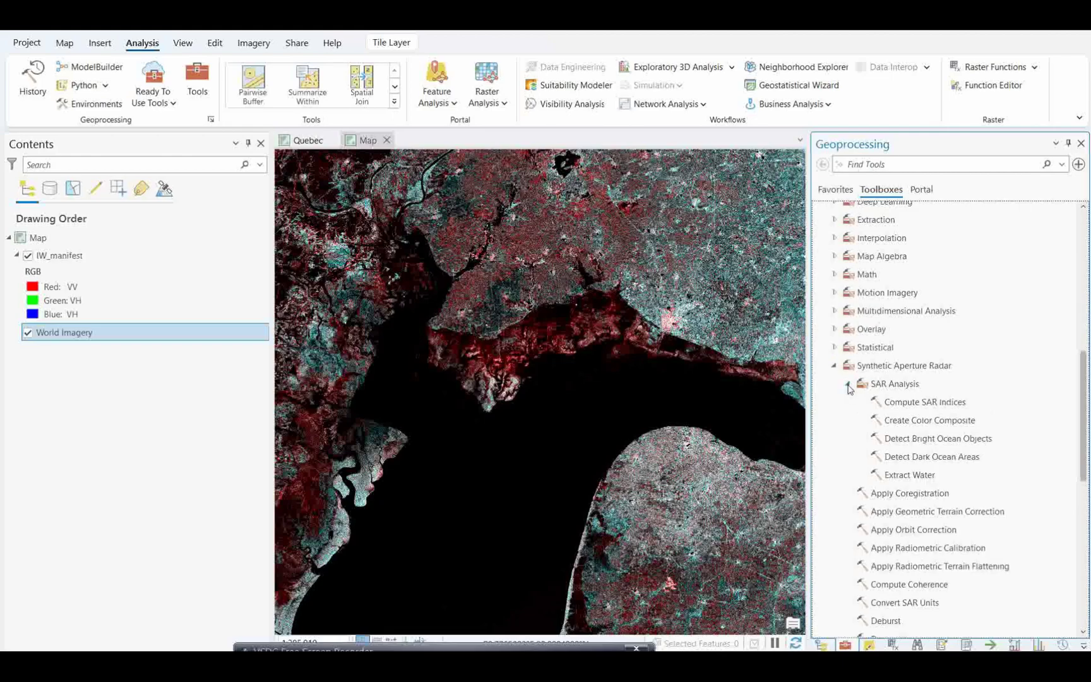
pyautogui.click(954, 409)
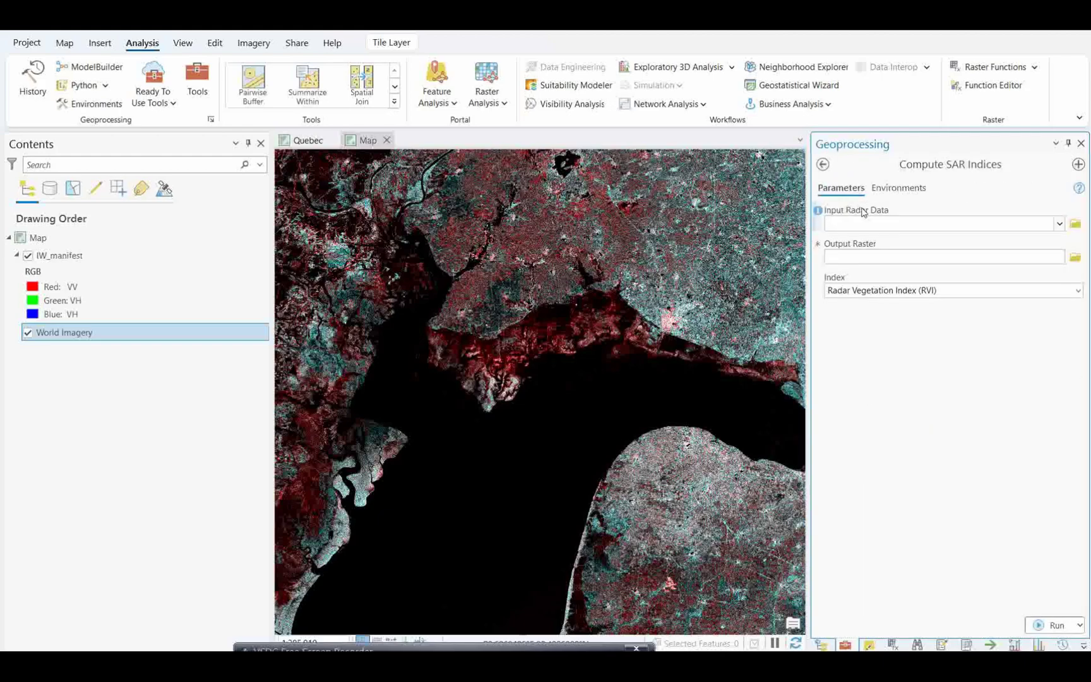
# - Use IW_manifest as input radar data and keep Radar Vegetation Index (RVI) as the index
pyautogui.click(1060, 224)
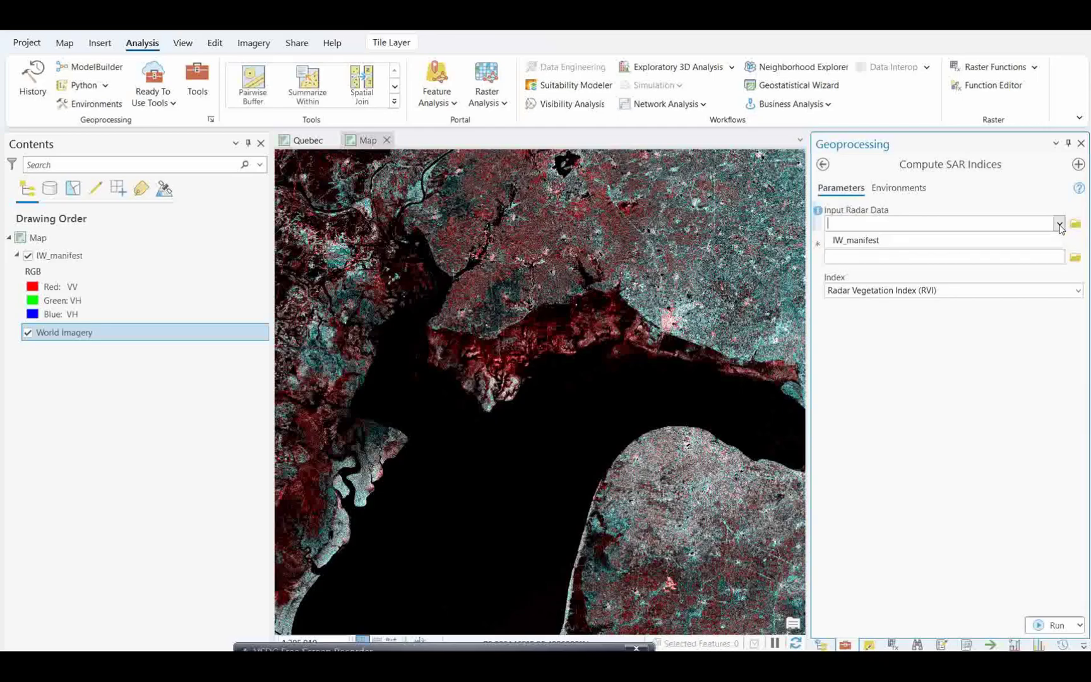
pyautogui.click(864, 243)
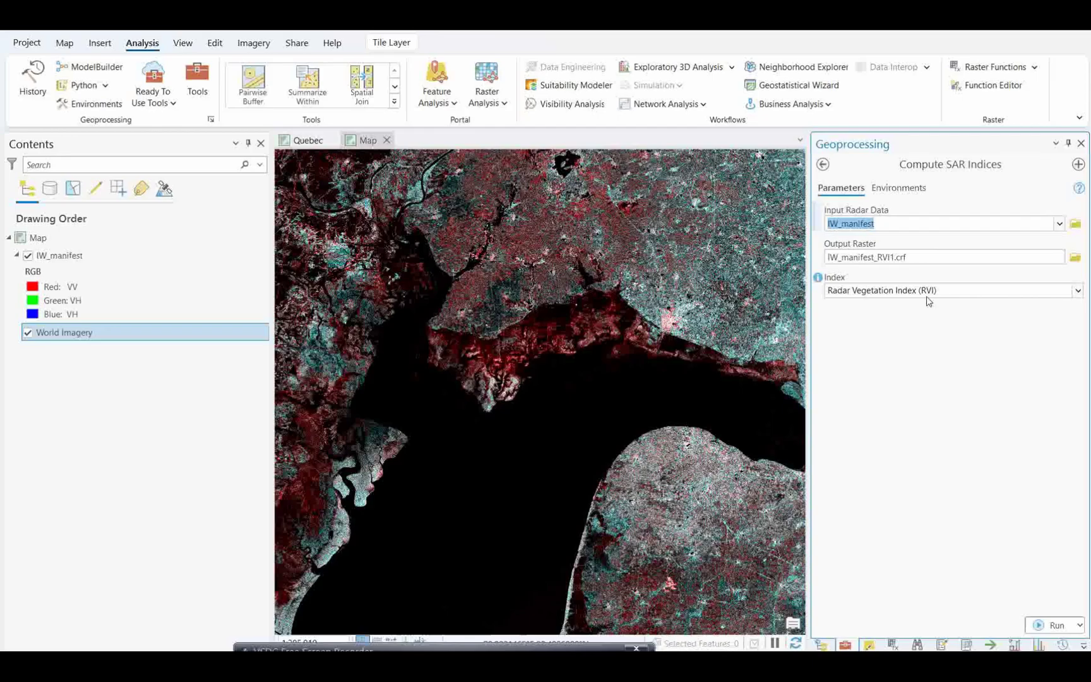
pyautogui.click(1078, 291)
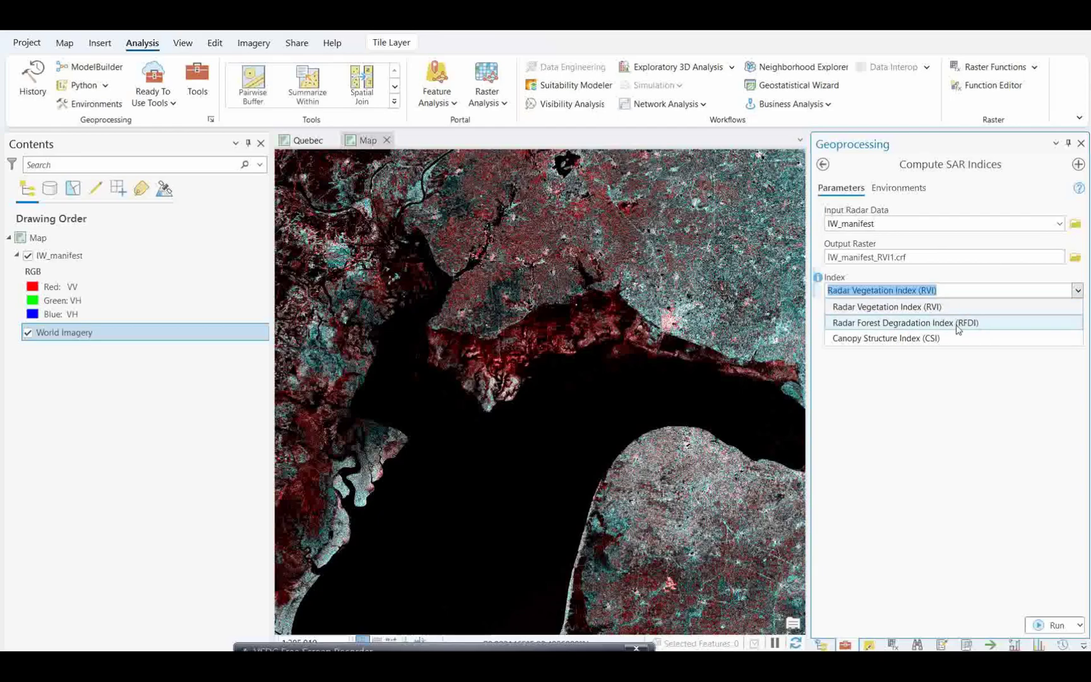
pyautogui.click(1028, 429)
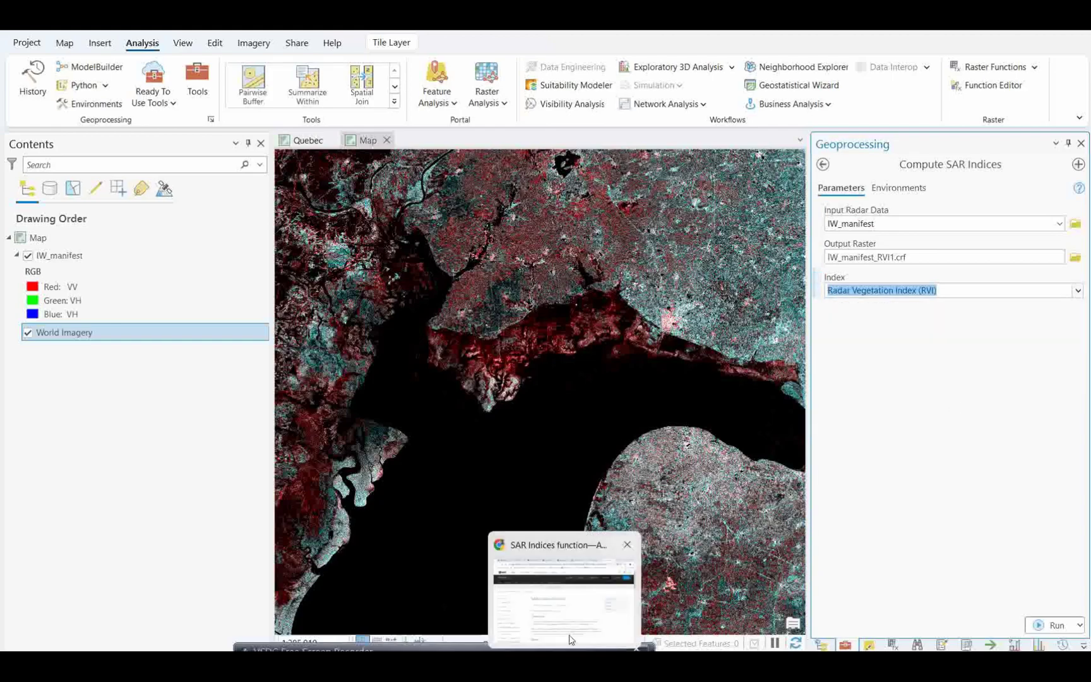
# - Show the SAR Indices help page in Chrome, scrolled to the RVI equations and definition
pyautogui.click(570, 640)
pyautogui.scroll(-10, 568, 527)
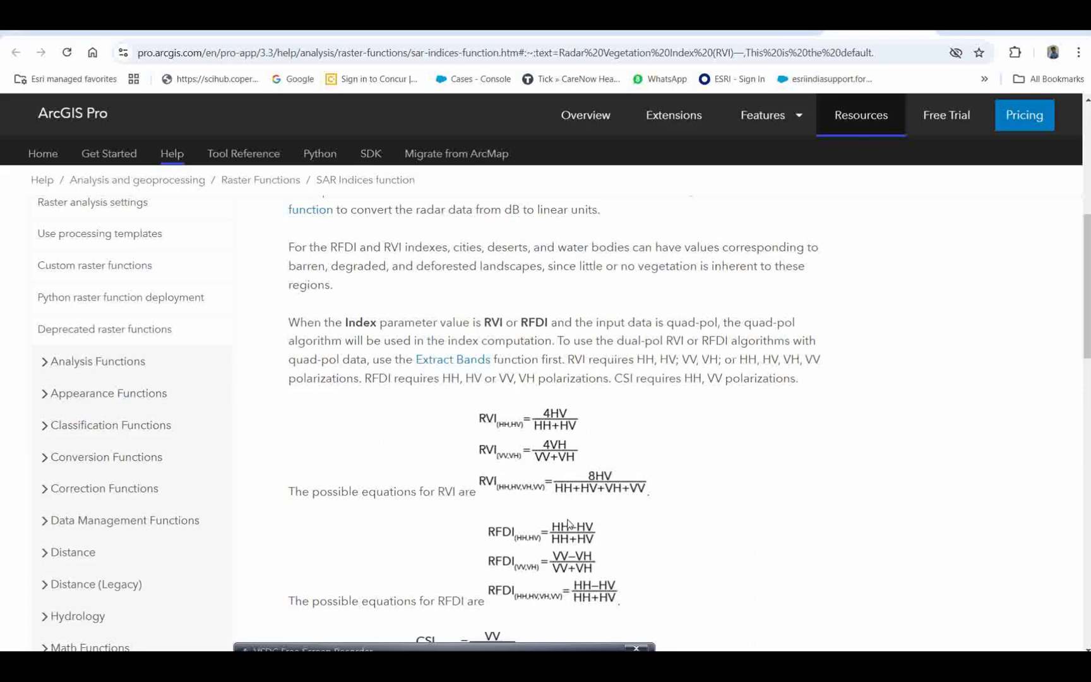
pyautogui.scroll(-5, 568, 524)
pyautogui.scroll(5, 567, 522)
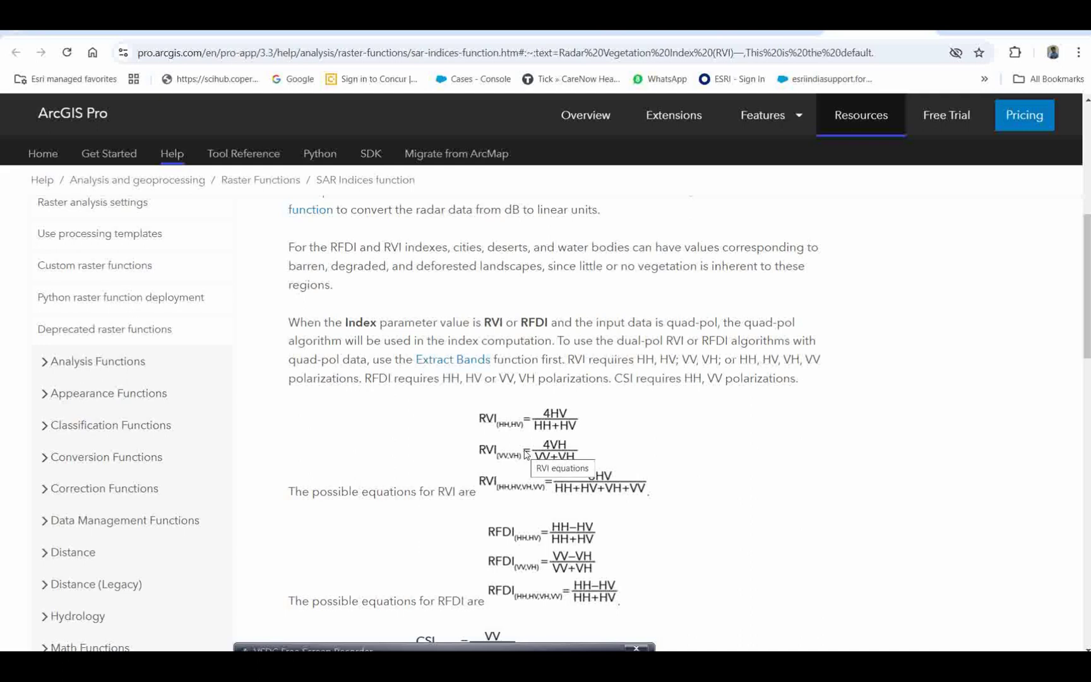
pyautogui.scroll(-5, 613, 434)
pyautogui.scroll(-5, 614, 434)
pyautogui.scroll(1, 614, 434)
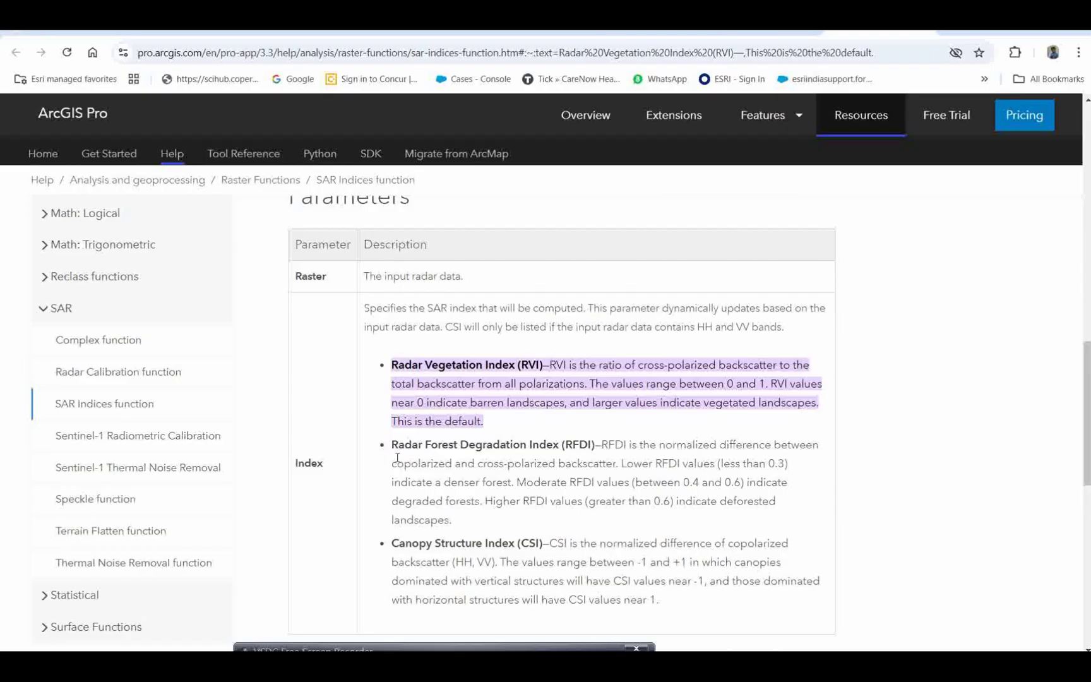
# - Highlight the Radar Forest Degradation Index description and its deforested-landscape threshold text
pyautogui.moveTo(396, 448); pyautogui.dragTo(500, 521)
pyautogui.click(613, 443)
pyautogui.click(636, 469)
pyautogui.click(529, 488)
pyautogui.moveTo(576, 503); pyautogui.dragTo(739, 522)
# - Read the Canopy Structure Index description, then return to the CorseProject ArcGIS Pro window
pyautogui.scroll(-1, 463, 505)
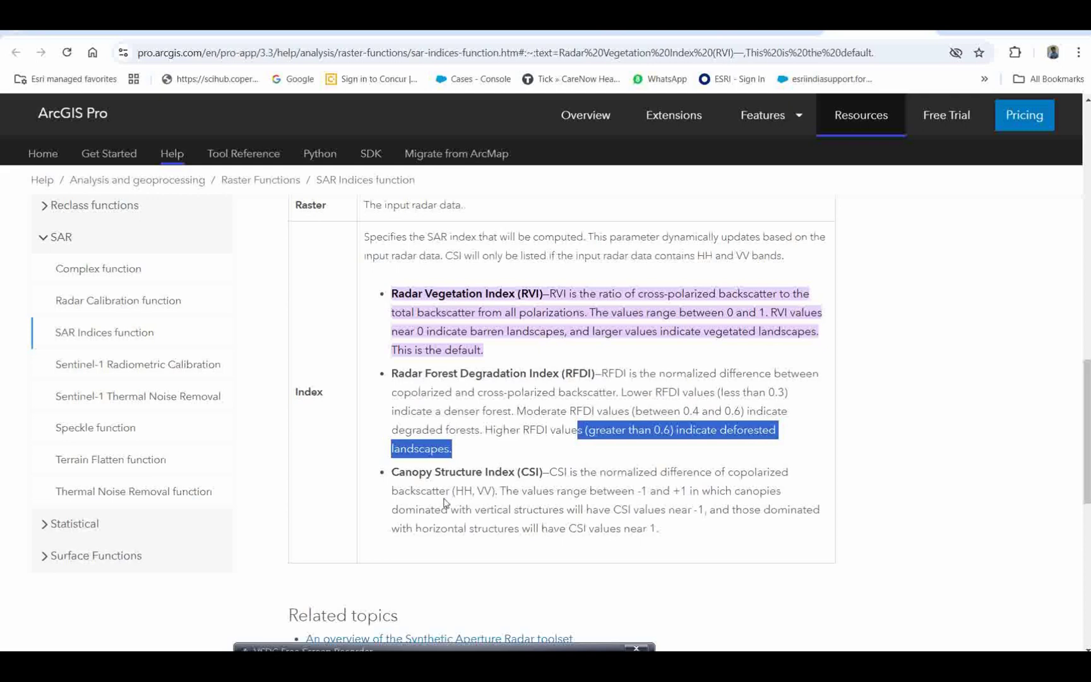
pyautogui.moveTo(397, 474); pyautogui.dragTo(697, 520)
pyautogui.click(474, 496)
pyautogui.click(608, 513)
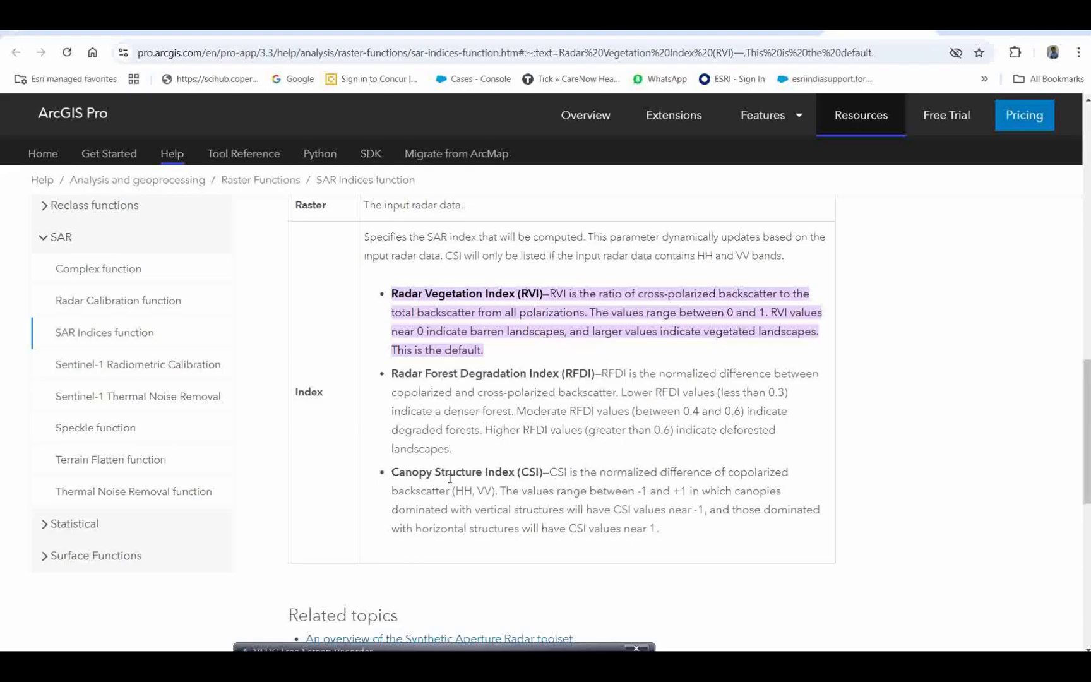
pyautogui.scroll(-2, 533, 493)
pyautogui.scroll(2, 533, 494)
pyautogui.moveTo(781, 666)
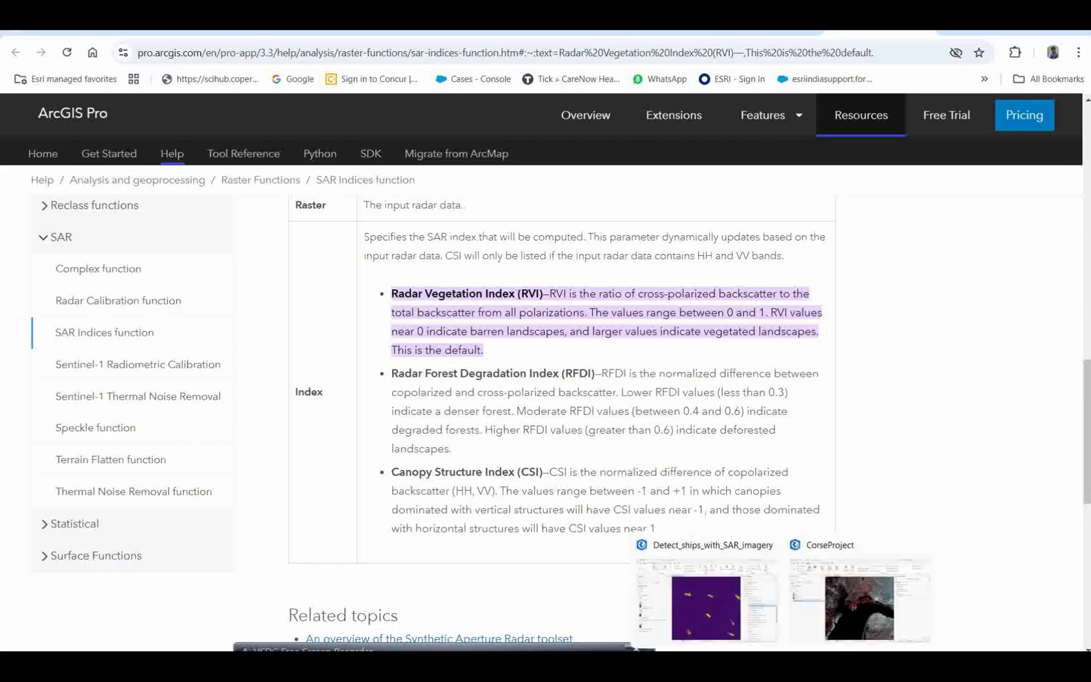
pyautogui.click(865, 614)
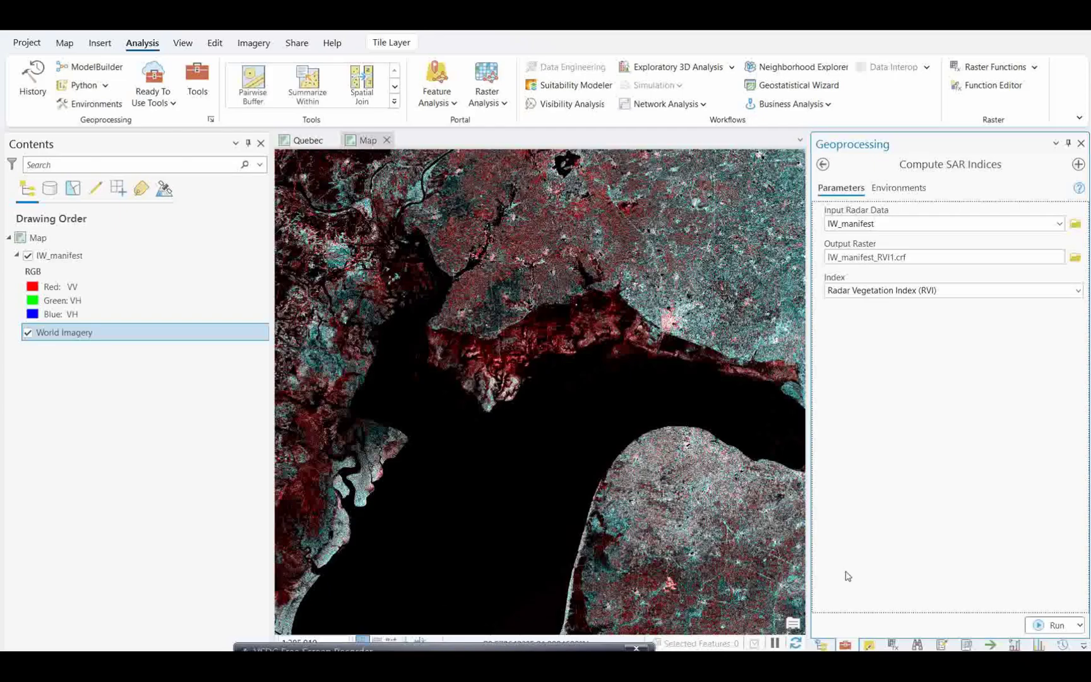
# - Run Compute SAR Indices to produce the IW_manifest_RVI1.crf RVI raster
pyautogui.click(1038, 625)
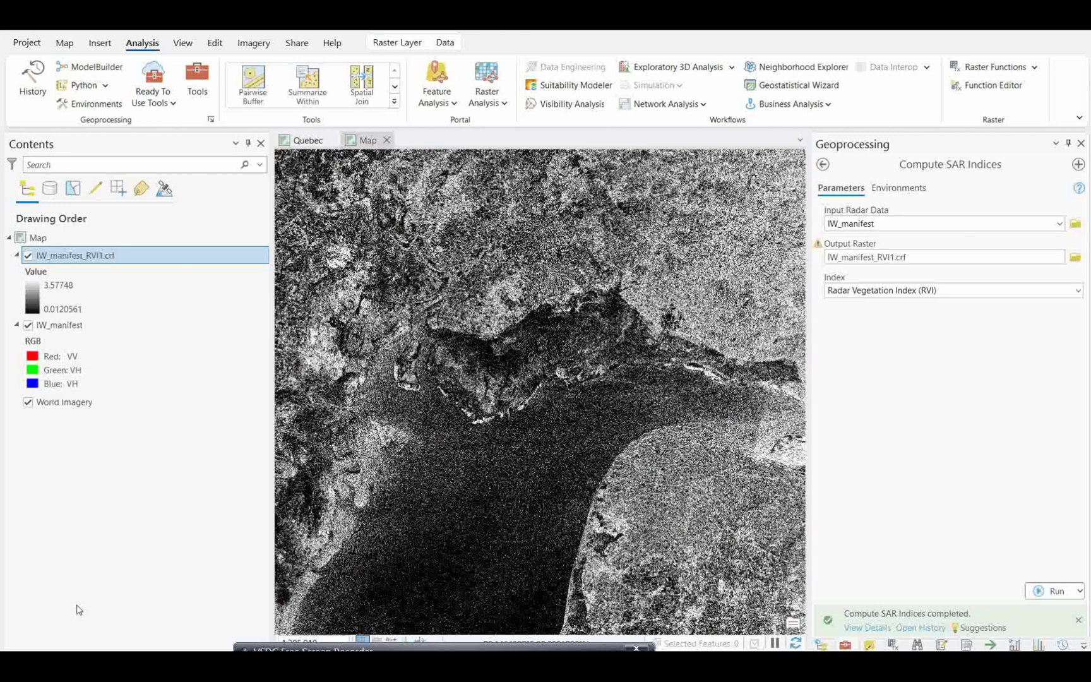
# - Zoom and pan to view the grayscale RVI raster over the bay's northern shore
pyautogui.scroll(2, 512, 416)
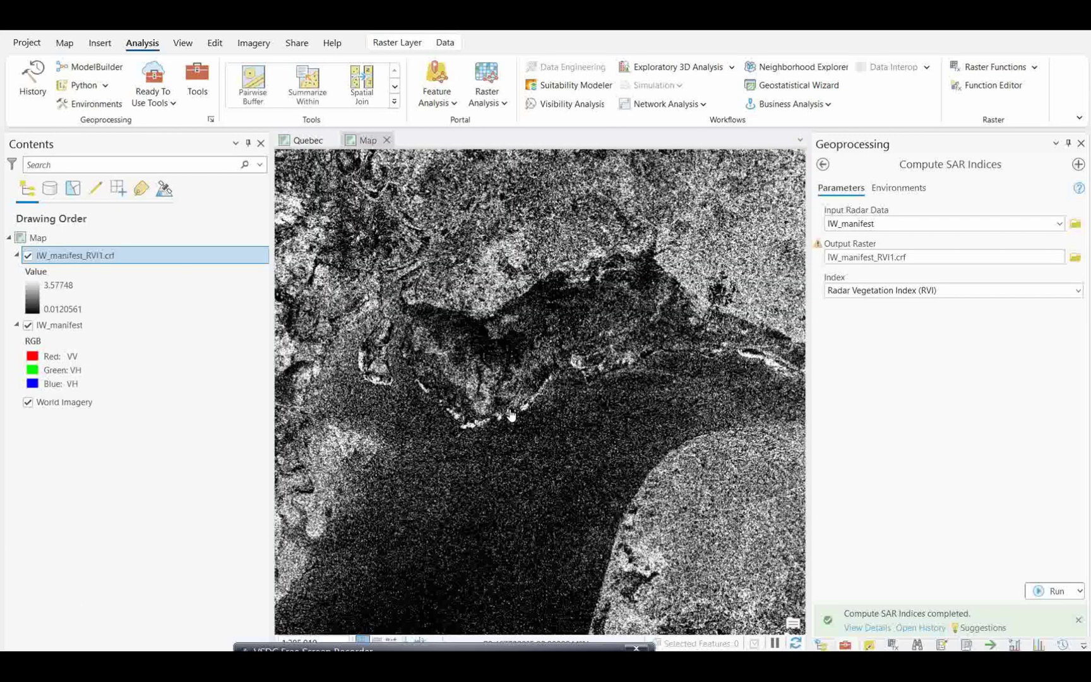
pyautogui.click(557, 426)
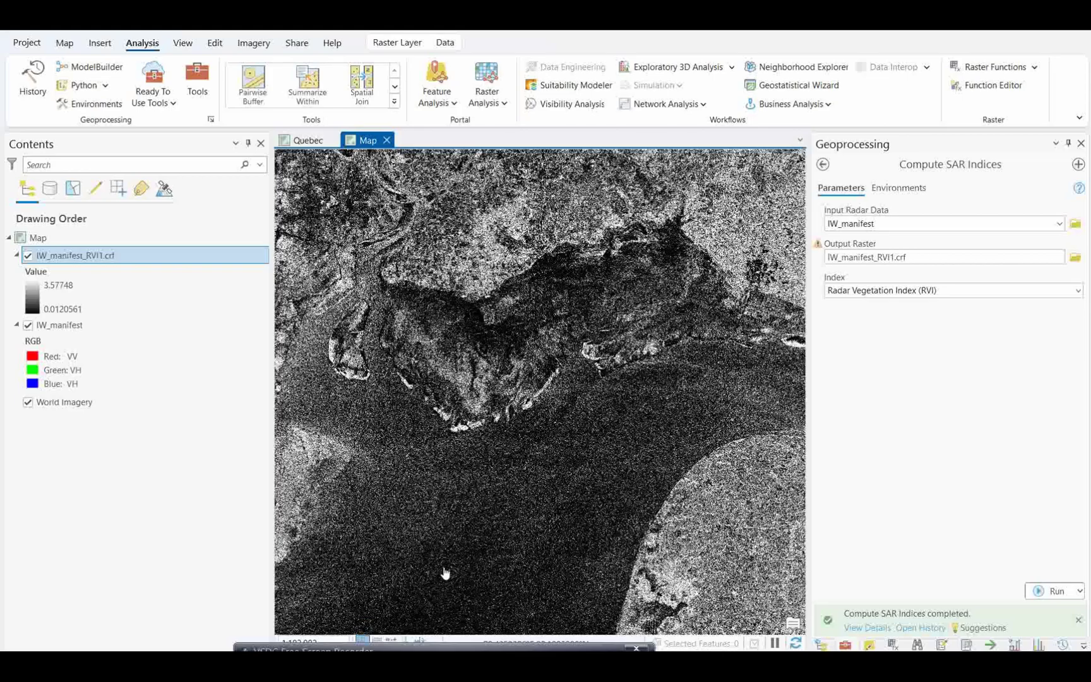
pyautogui.moveTo(543, 341); pyautogui.dragTo(528, 482)
pyautogui.scroll(2, 527, 482)
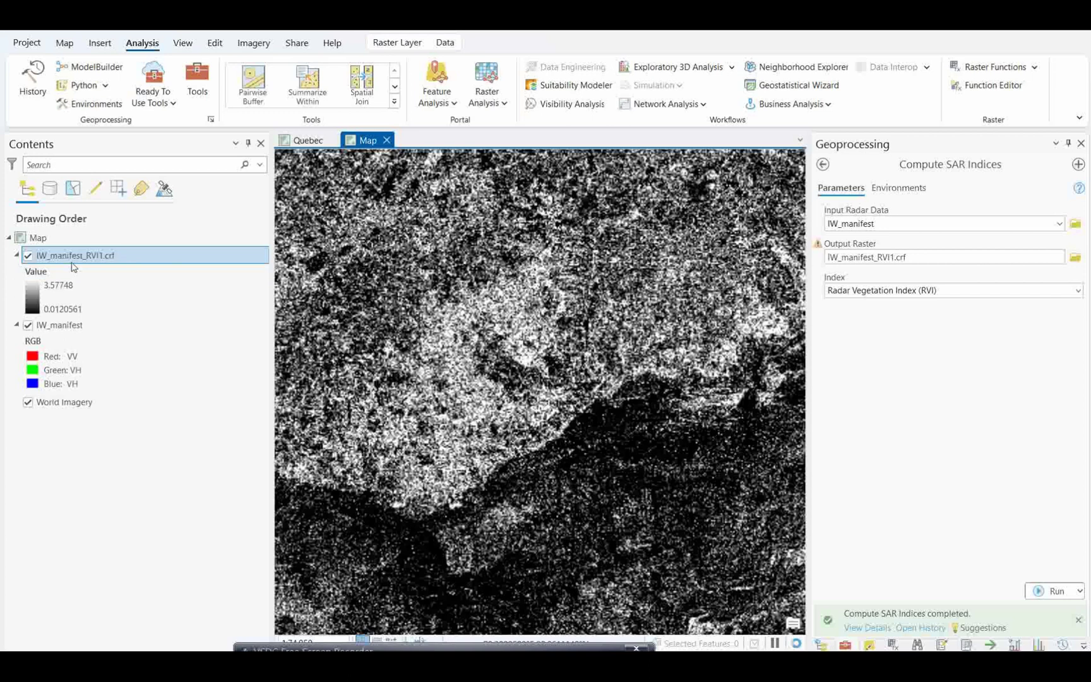
# - Compare the RVI raster with the IW_manifest RGB image, then switch off the IW_manifest layer
pyautogui.click(27, 255)
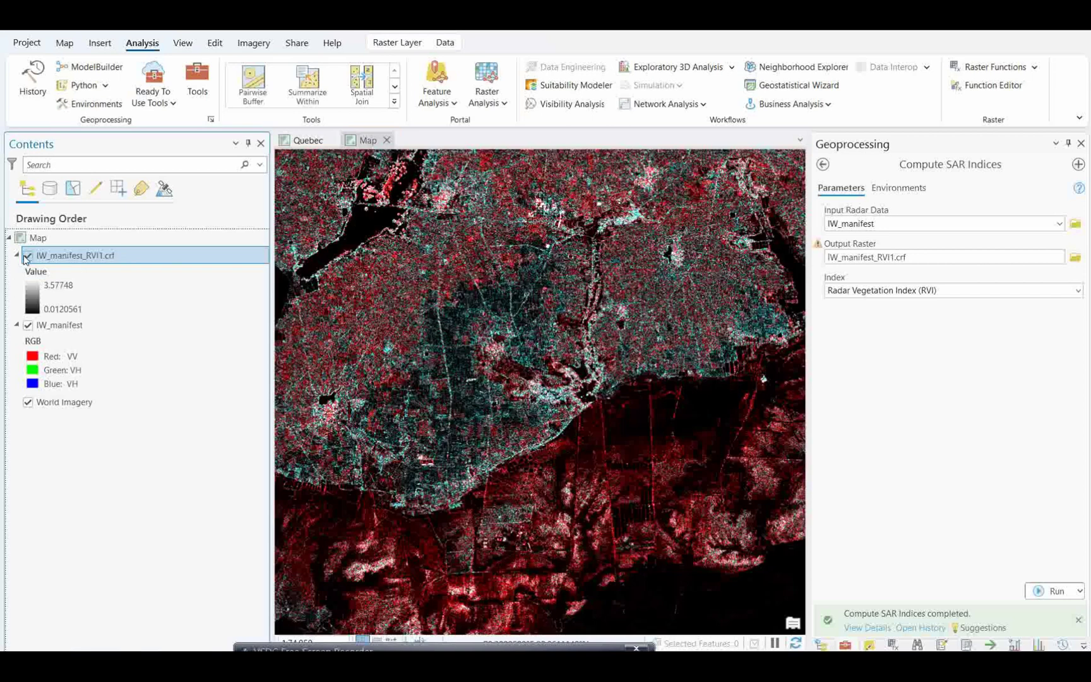
pyautogui.click(27, 256)
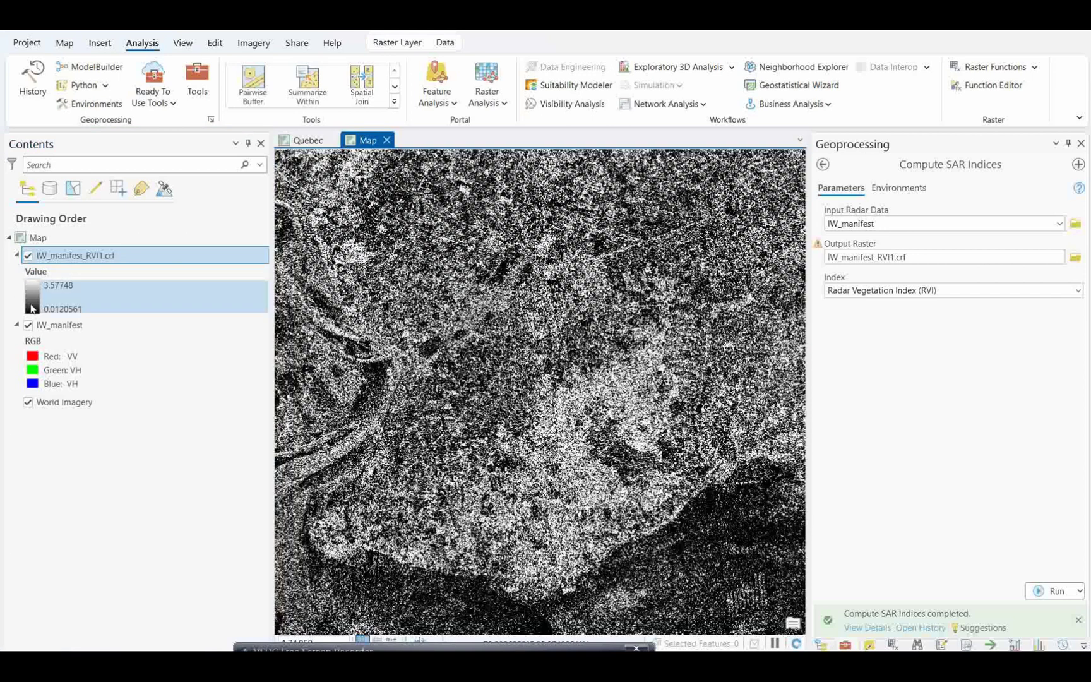
pyautogui.click(28, 325)
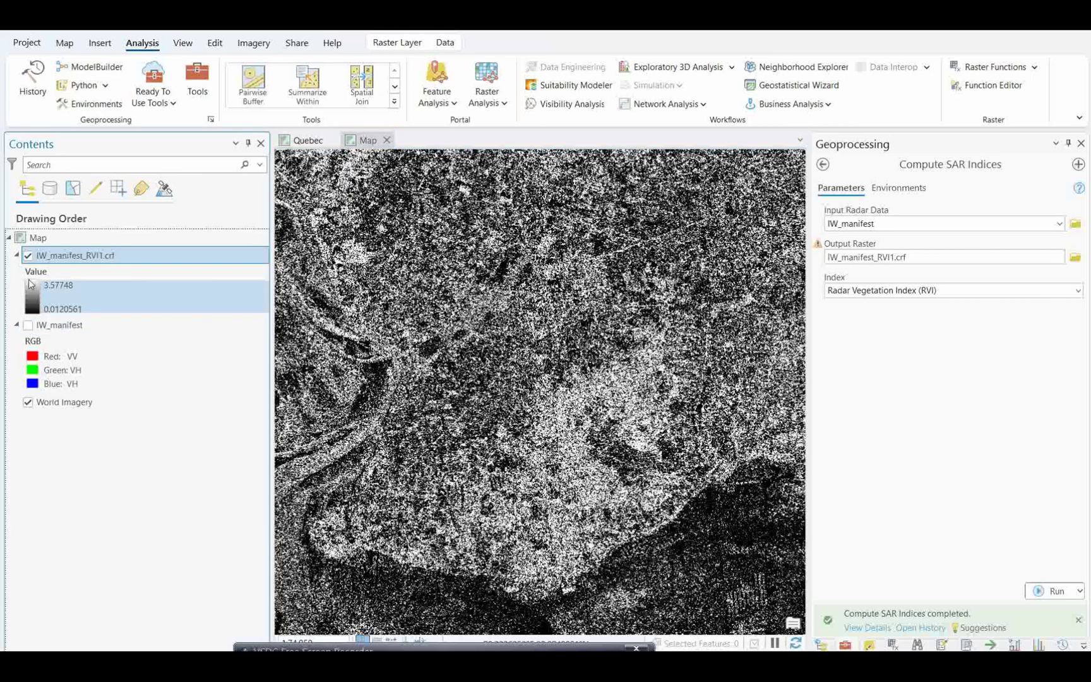
# - Toggle IW_manifest_RVI1.crf repeatedly to compare it with World Imagery while zooming in
pyautogui.click(28, 255)
pyautogui.click(28, 255)
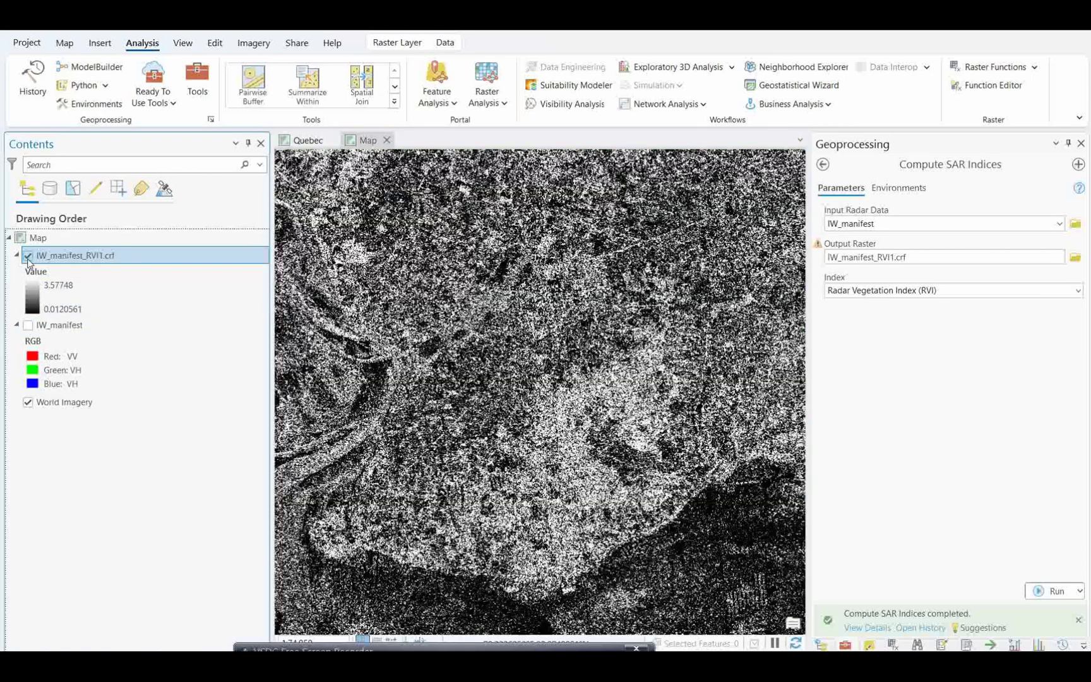
pyautogui.click(28, 256)
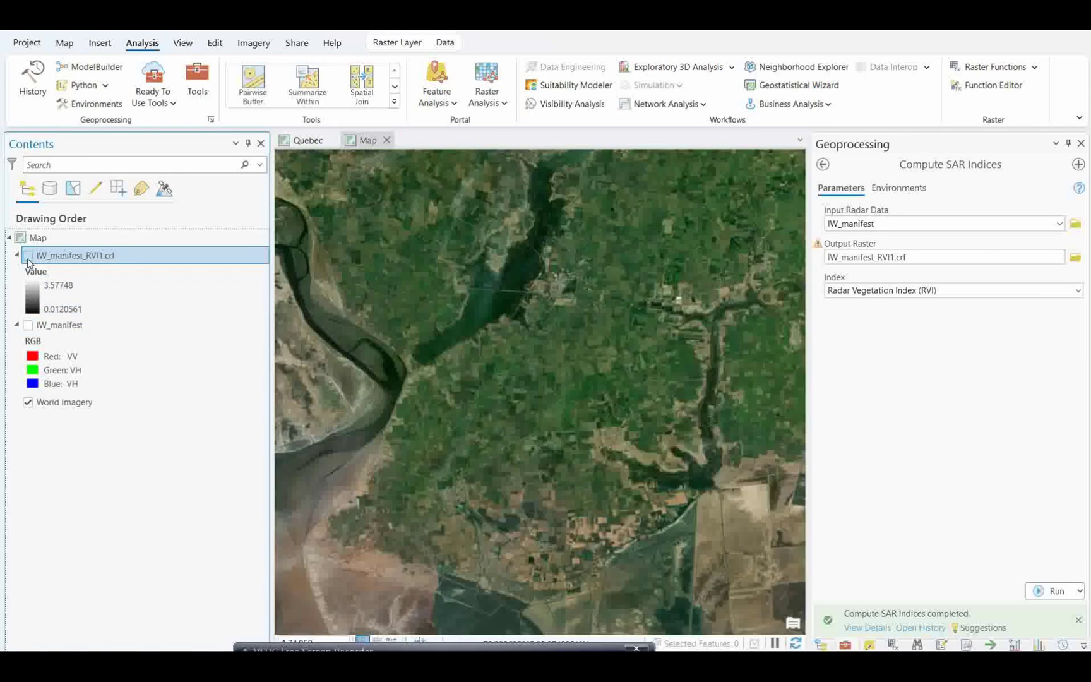
pyautogui.click(28, 256)
pyautogui.scroll(2, 566, 486)
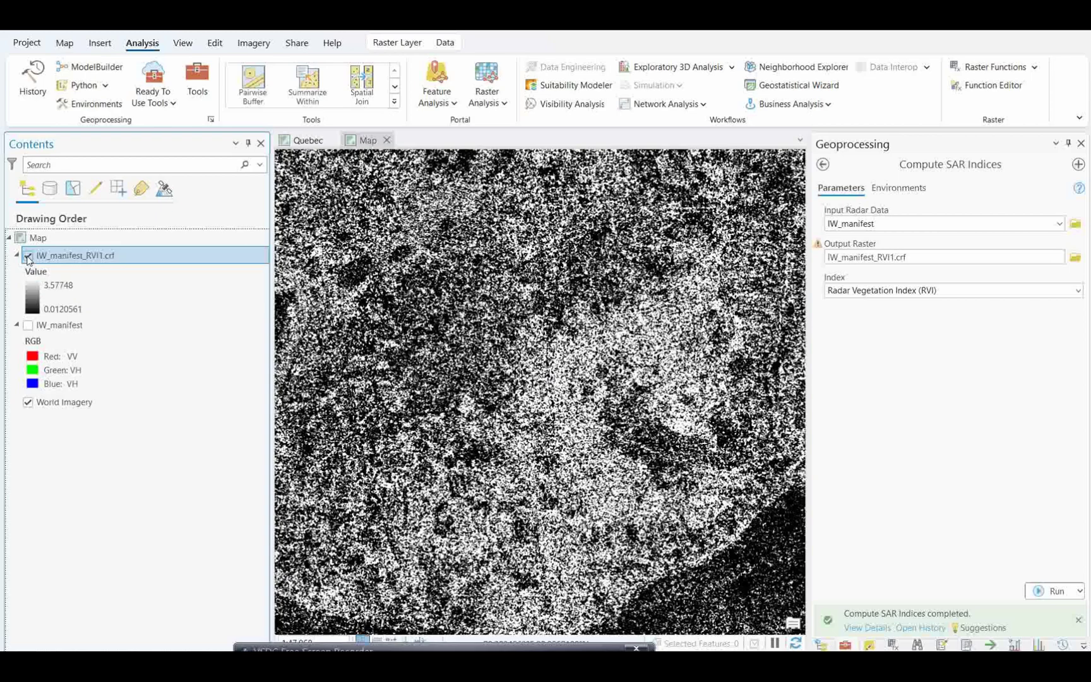
pyautogui.click(28, 255)
pyautogui.click(28, 256)
pyautogui.click(28, 256)
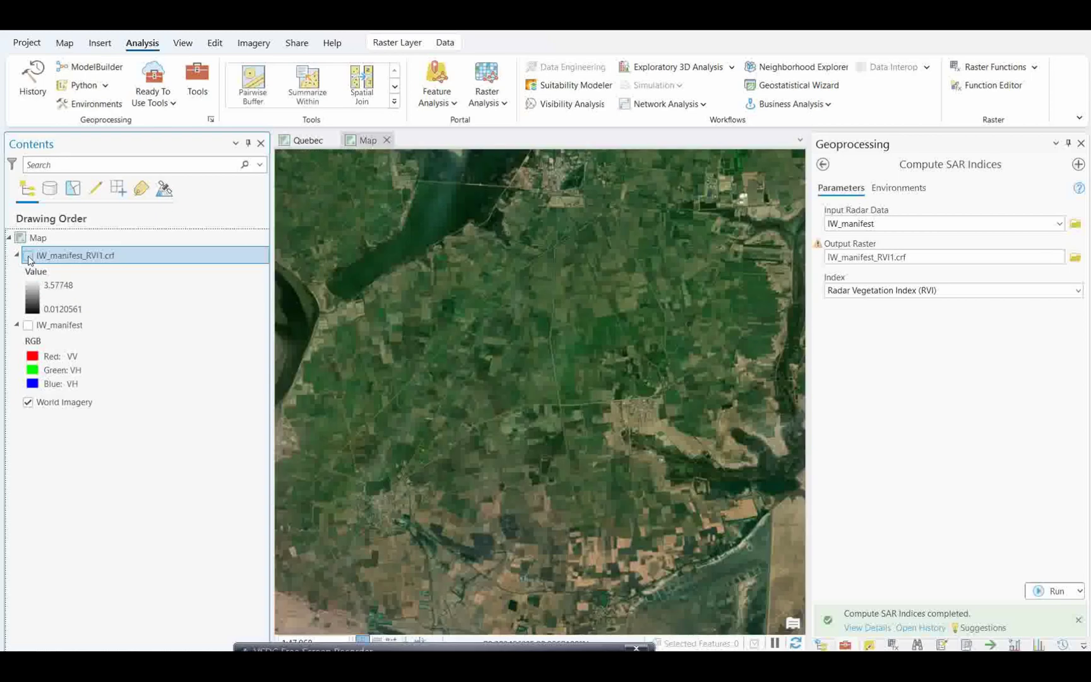
pyautogui.click(28, 256)
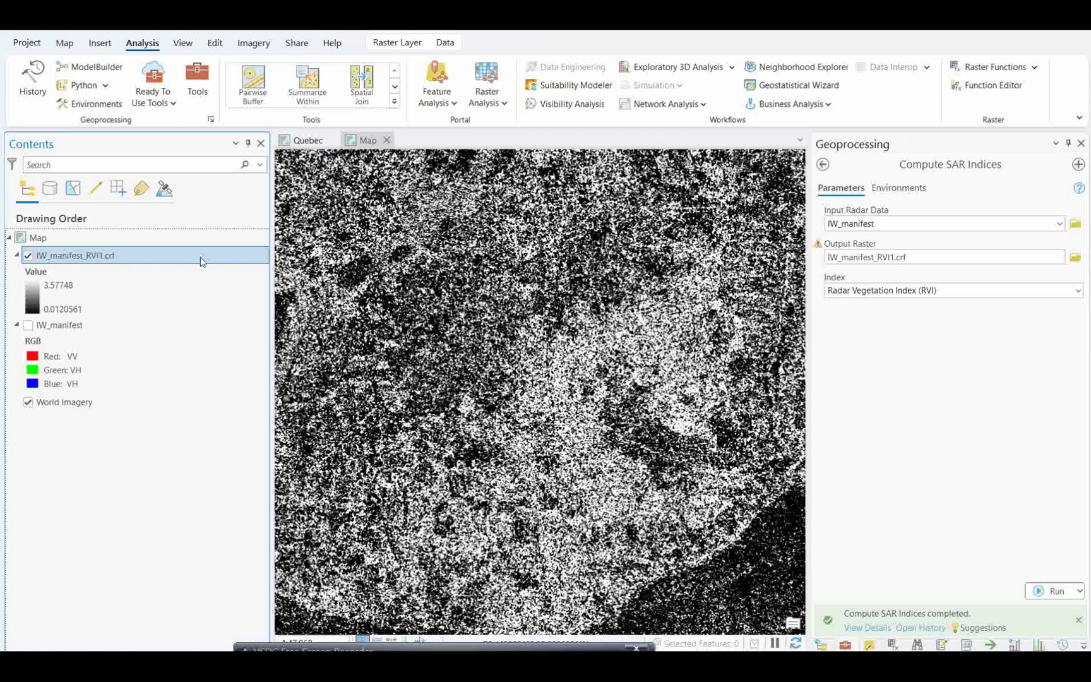
# - Compare the RVI raster with World Imagery once more, leave it visible, and pan to another area
pyautogui.click(27, 256)
pyautogui.click(28, 255)
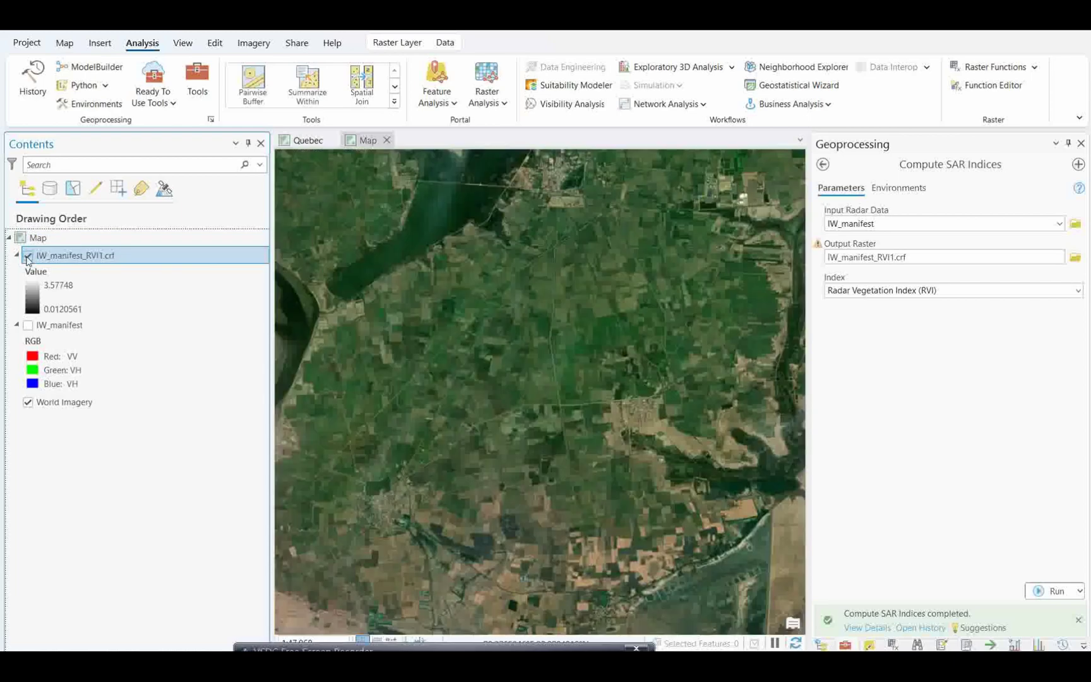
pyautogui.click(27, 256)
pyautogui.click(27, 255)
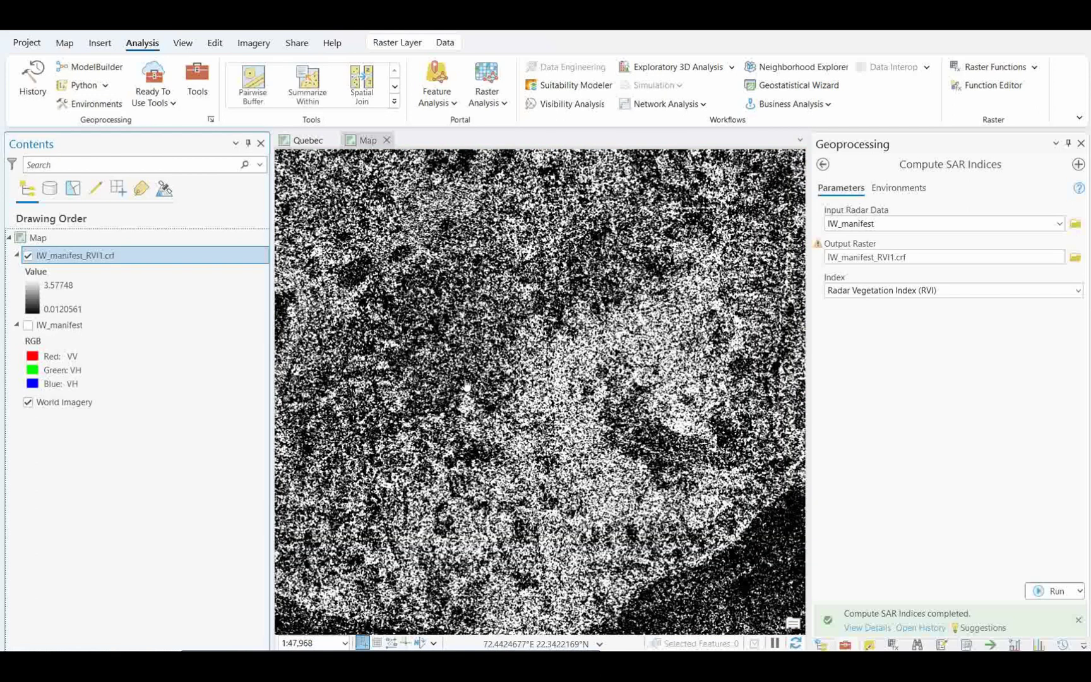
pyautogui.moveTo(327, 338); pyautogui.dragTo(526, 451)
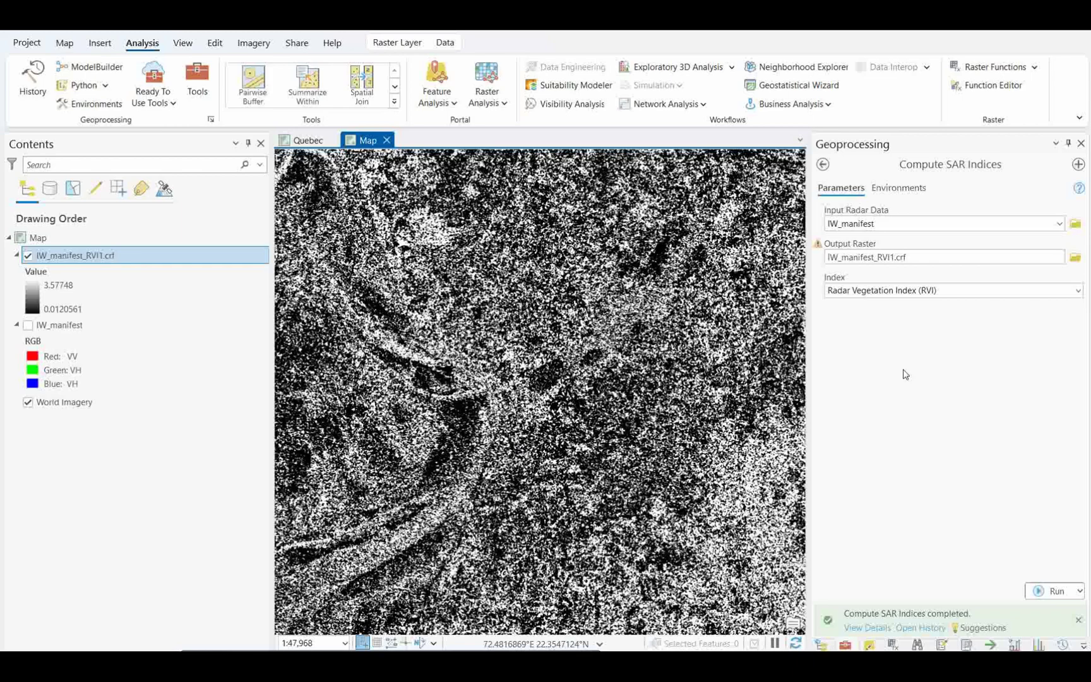
# - Go back from the Compute SAR Indices form to the SAR Analysis tools list
pyautogui.click(822, 165)
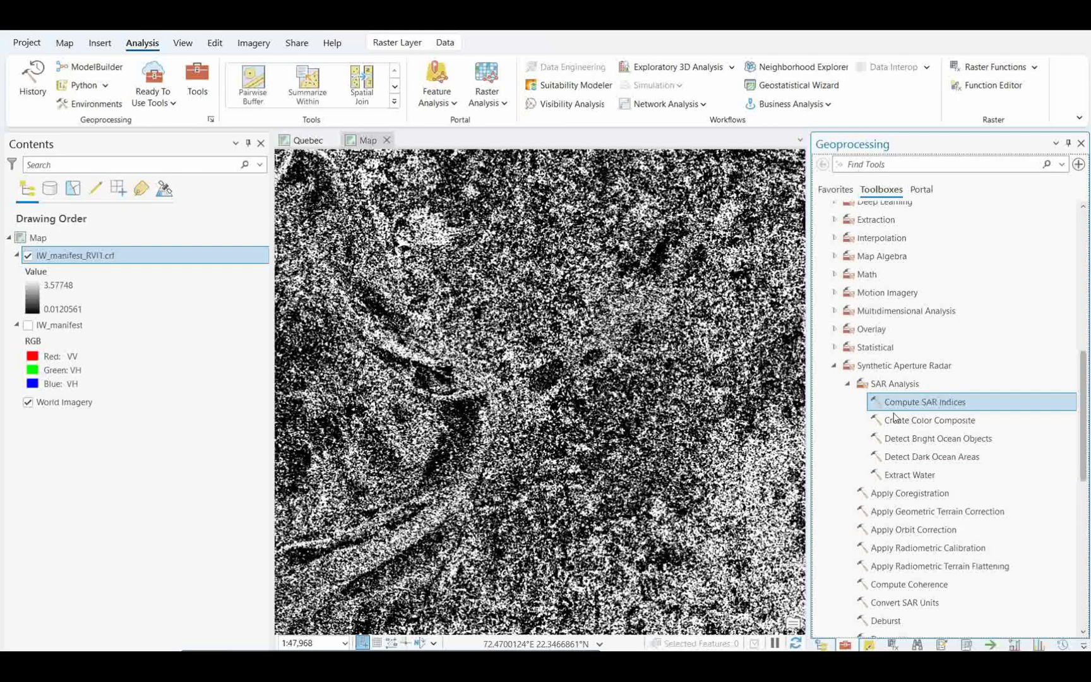
pyautogui.scroll(-2, 835, 528)
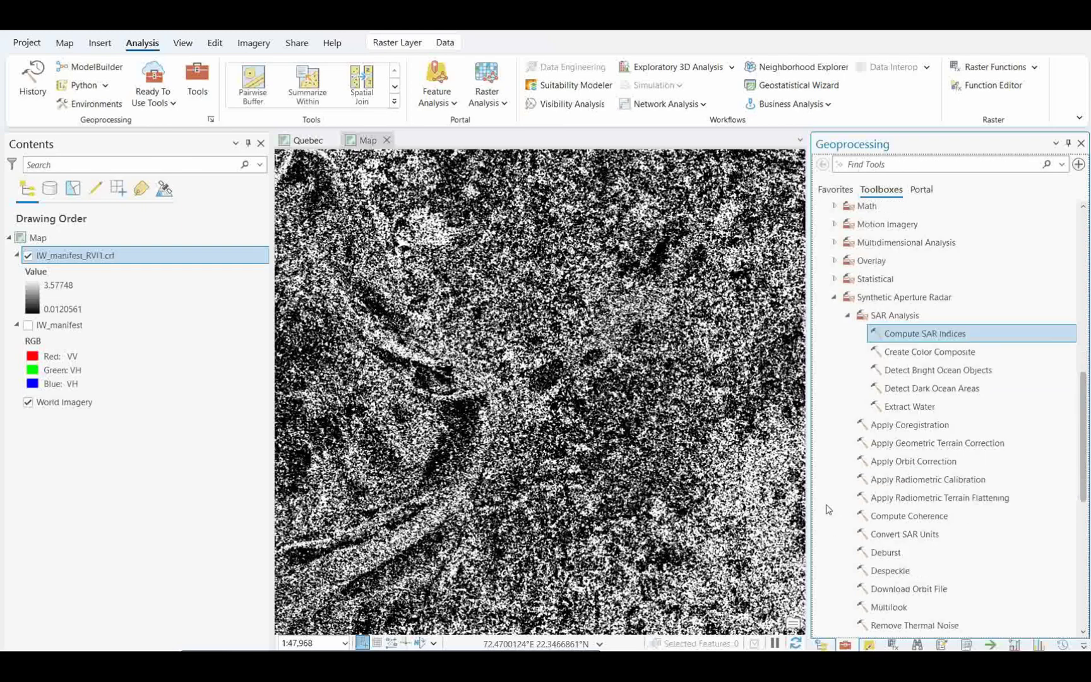
pyautogui.scroll(-1, 903, 541)
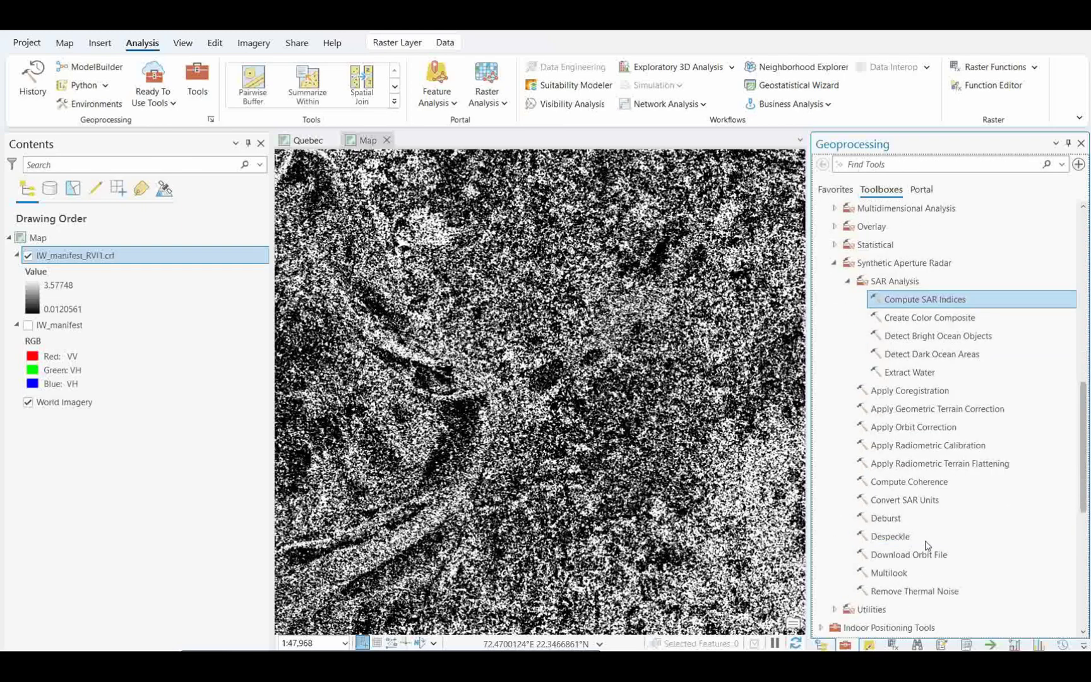